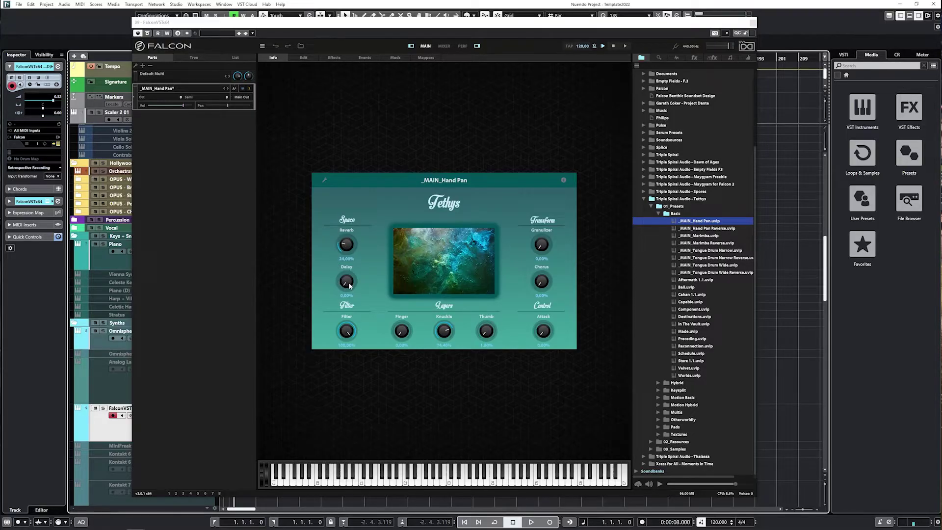
# Inspect the Dual Delay and SparkVerb effect settings, then return to the Tethys macro page.
pyautogui.click(304, 57)
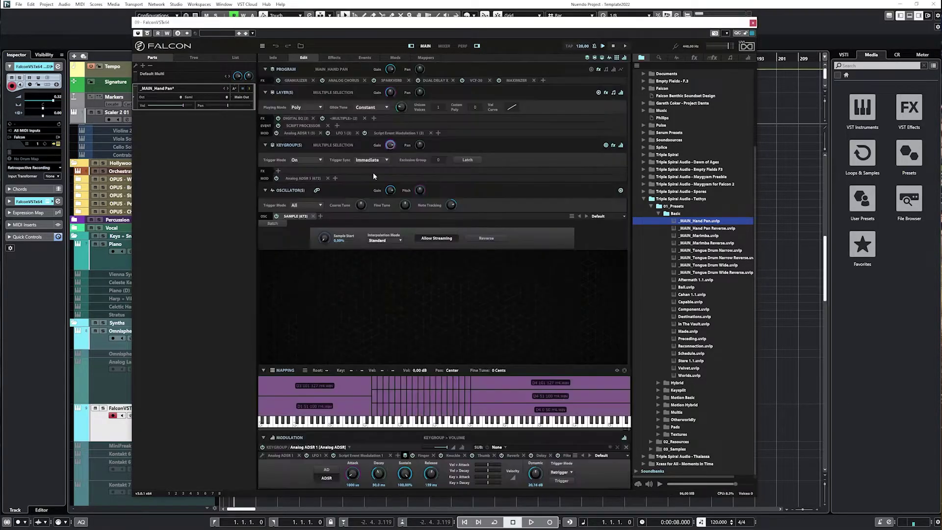
pyautogui.click(436, 81)
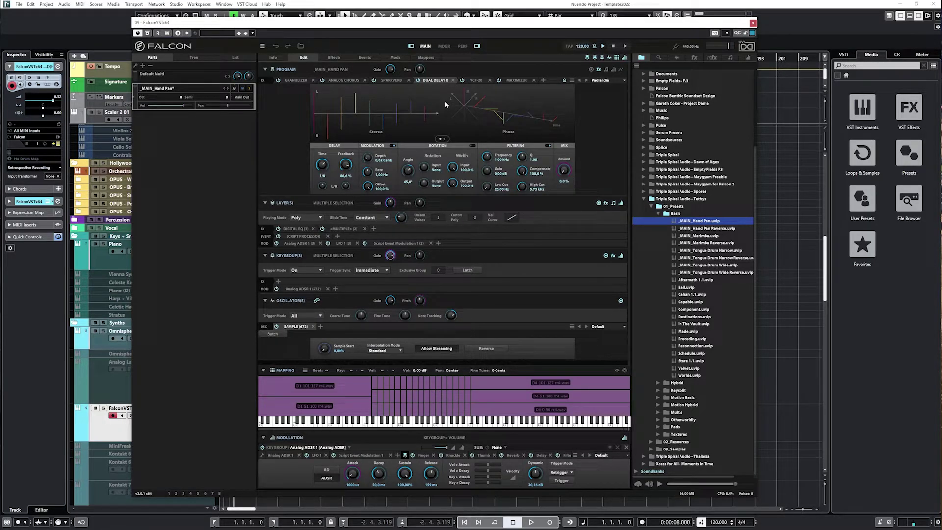
pyautogui.click(390, 80)
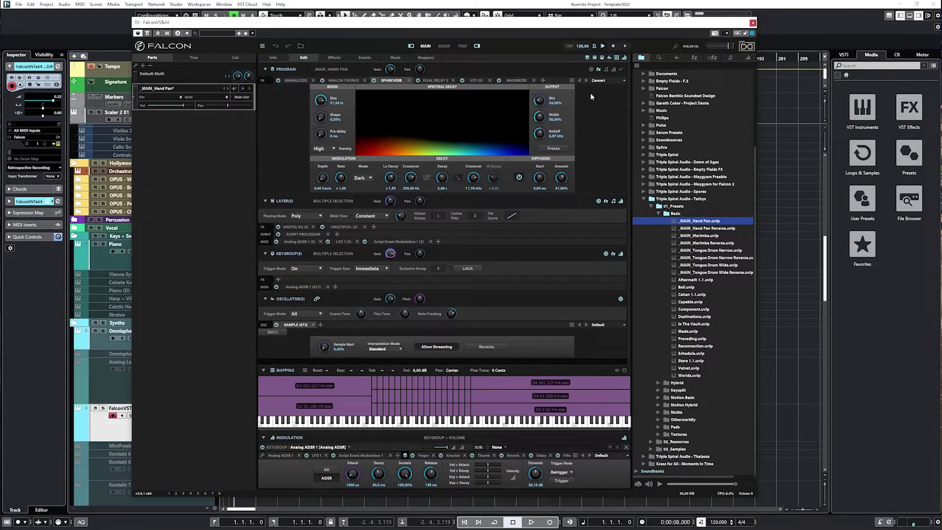
pyautogui.click(598, 80)
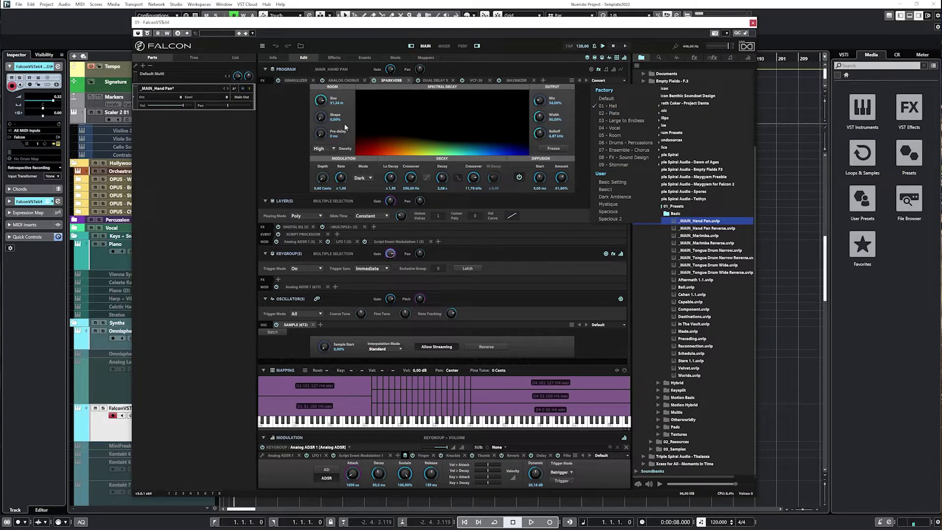
pyautogui.click(274, 57)
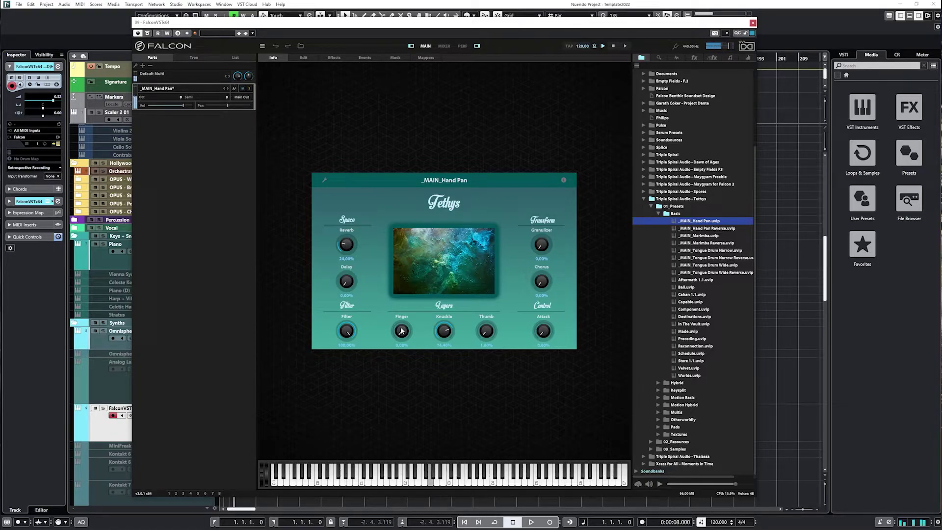
# Remix the layers to Finger about a third, Knuckle about 60%, Thumb zero, then tweak Attack.
pyautogui.moveTo(444, 331); pyautogui.dragTo(444, 353)
pyautogui.moveTo(401, 330); pyautogui.dragTo(401, 317)
pyautogui.moveTo(486, 331); pyautogui.dragTo(486, 317)
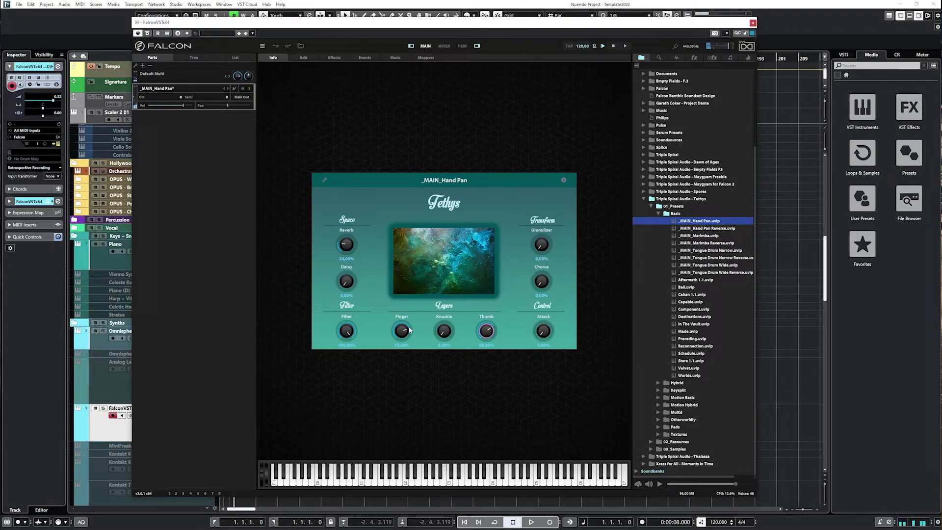
pyautogui.moveTo(402, 331); pyautogui.dragTo(400, 350)
pyautogui.moveTo(443, 332); pyautogui.dragTo(443, 309)
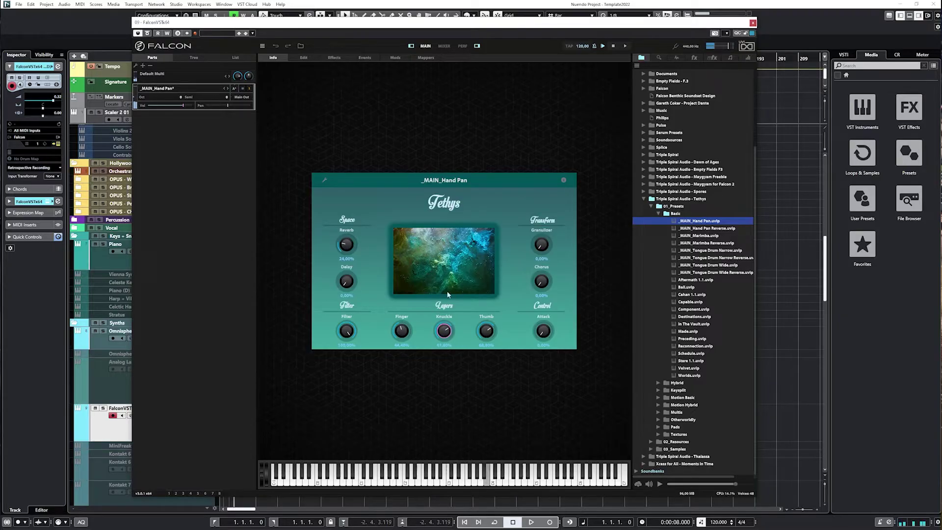
pyautogui.moveTo(402, 331); pyautogui.dragTo(399, 357)
pyautogui.moveTo(487, 331); pyautogui.dragTo(483, 388)
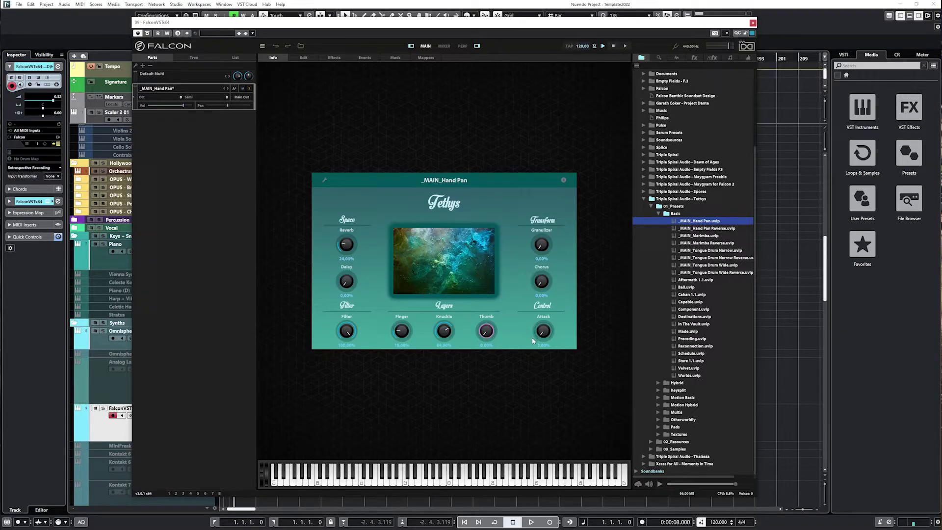
pyautogui.moveTo(544, 332); pyautogui.dragTo(541, 328)
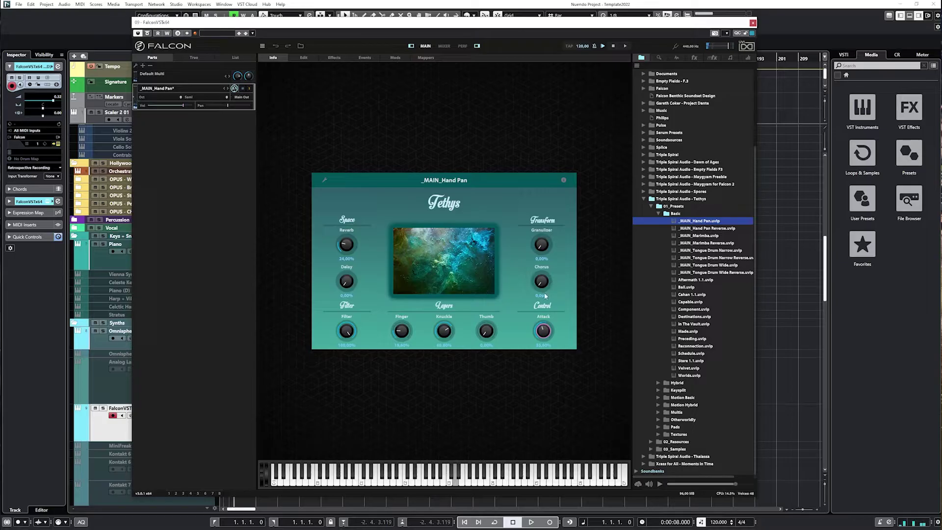
pyautogui.moveTo(543, 331); pyautogui.dragTo(538, 336)
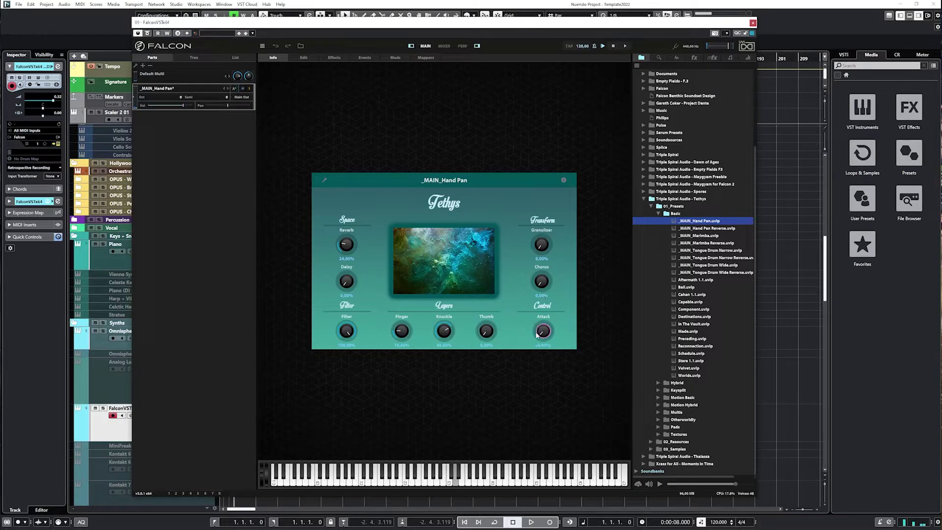
# Inspect the Finger, Knuckle and Thumb layers in the editor's instrument tree, then return to macros.
pyautogui.click(303, 58)
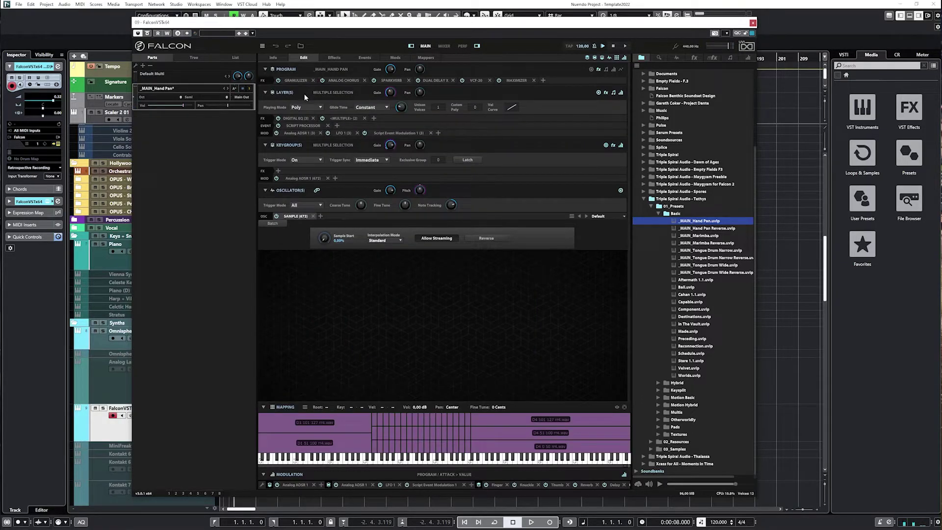
pyautogui.click(193, 58)
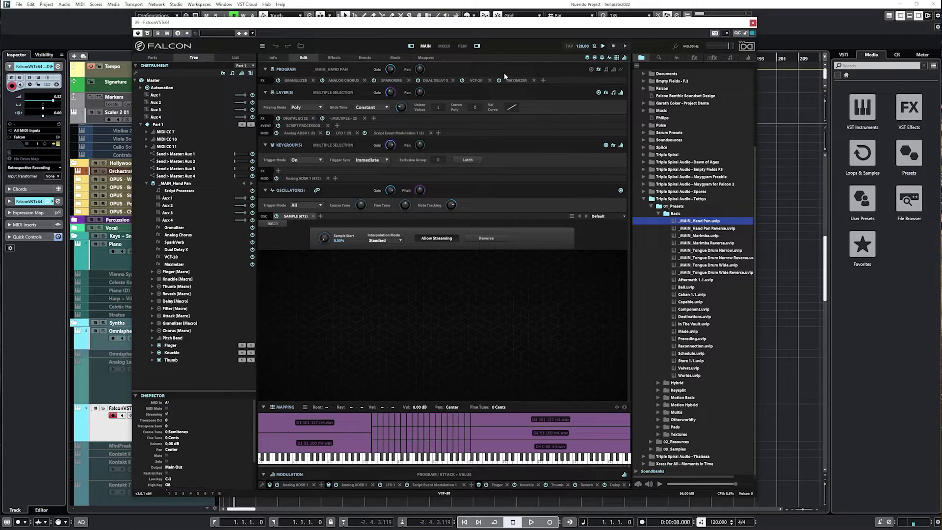
pyautogui.click(177, 345)
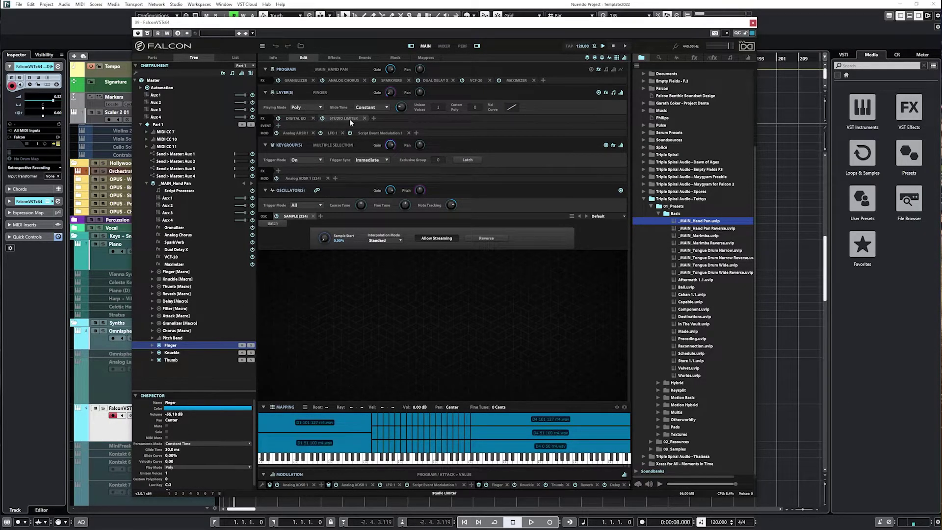
pyautogui.click(187, 351)
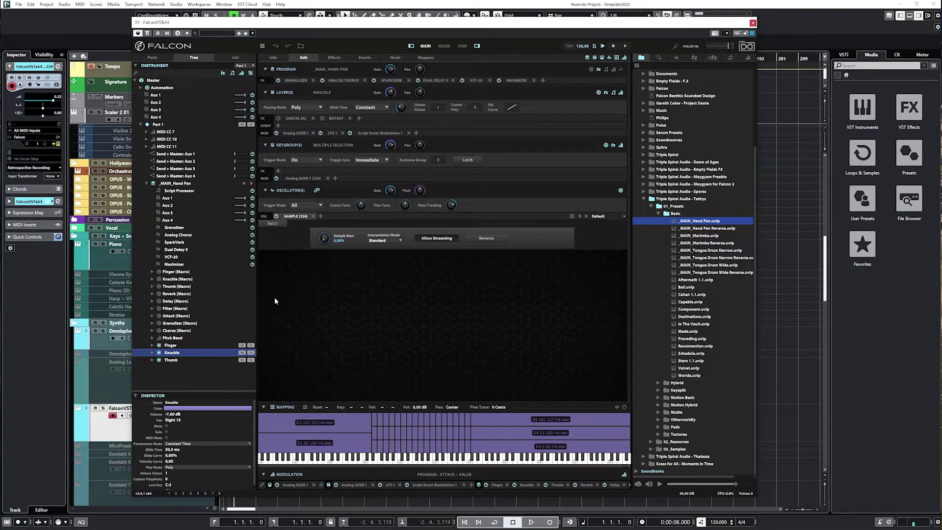
pyautogui.click(172, 360)
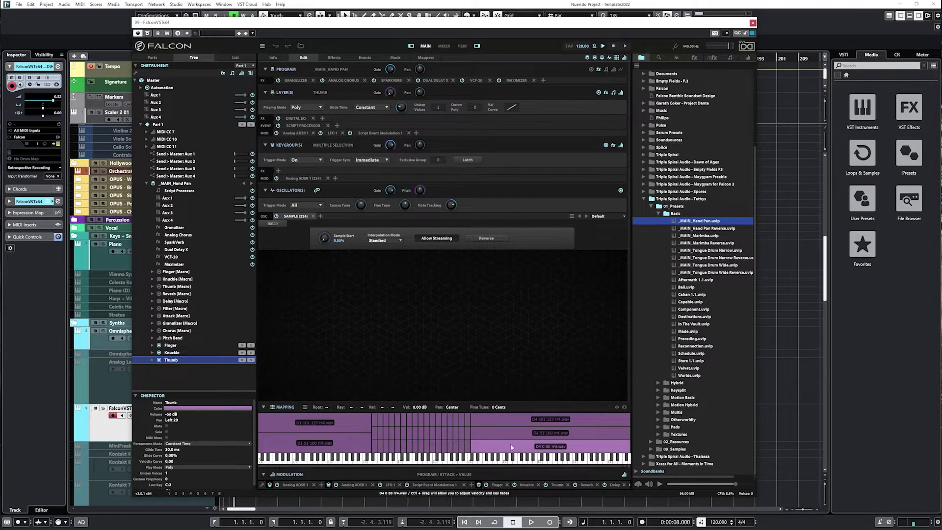
pyautogui.click(181, 345)
pyautogui.click(272, 57)
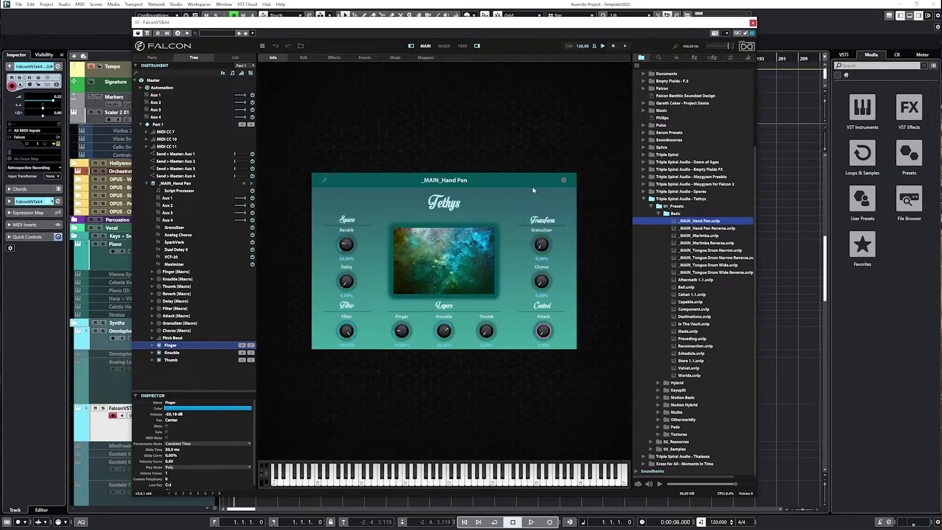
# Audition Marimba with Close at zero then about 74%, then load Tongue Drum Narrow.
pyautogui.doubleClick(696, 236)
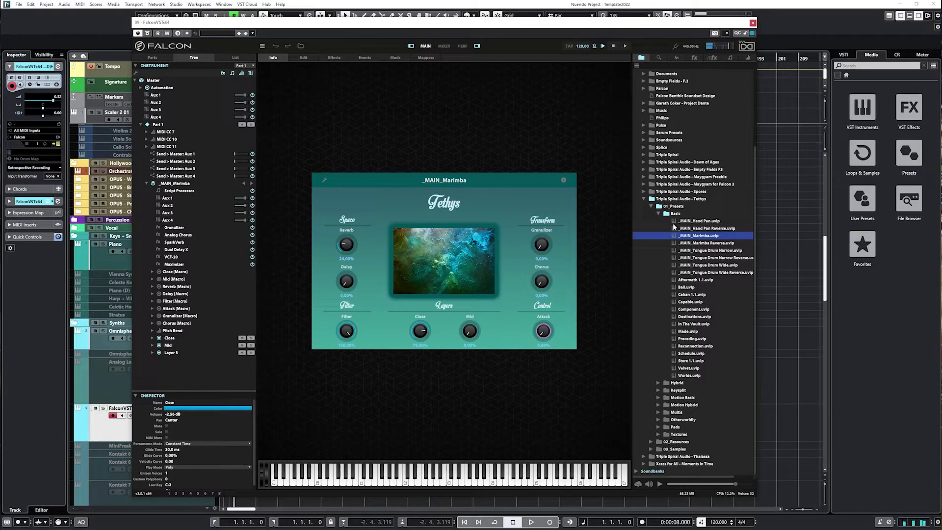
pyautogui.moveTo(421, 331); pyautogui.dragTo(421, 354)
pyautogui.click(470, 332)
pyautogui.moveTo(419, 331); pyautogui.dragTo(419, 309)
pyautogui.doubleClick(699, 250)
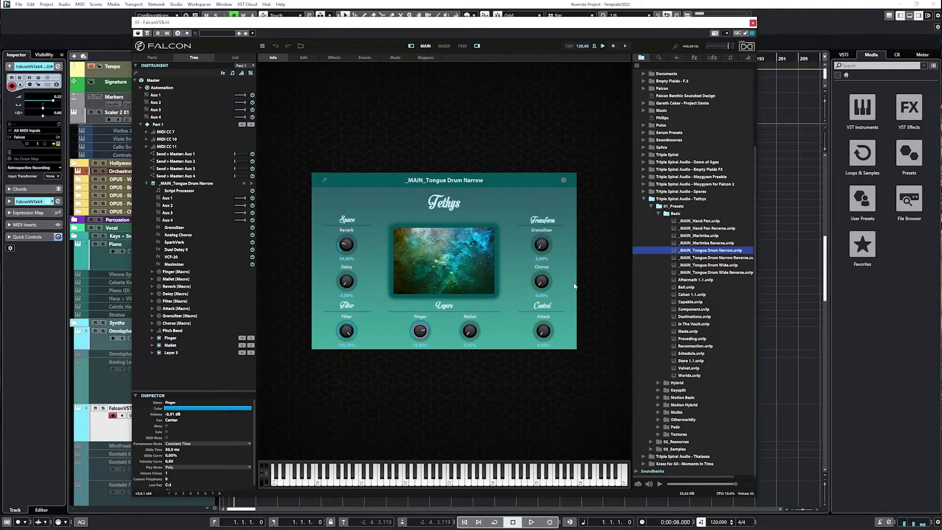
# Load the '_MAIN_Tongue Drum Wide' preset and expand the Hybrid presets folder.
pyautogui.doubleClick(716, 265)
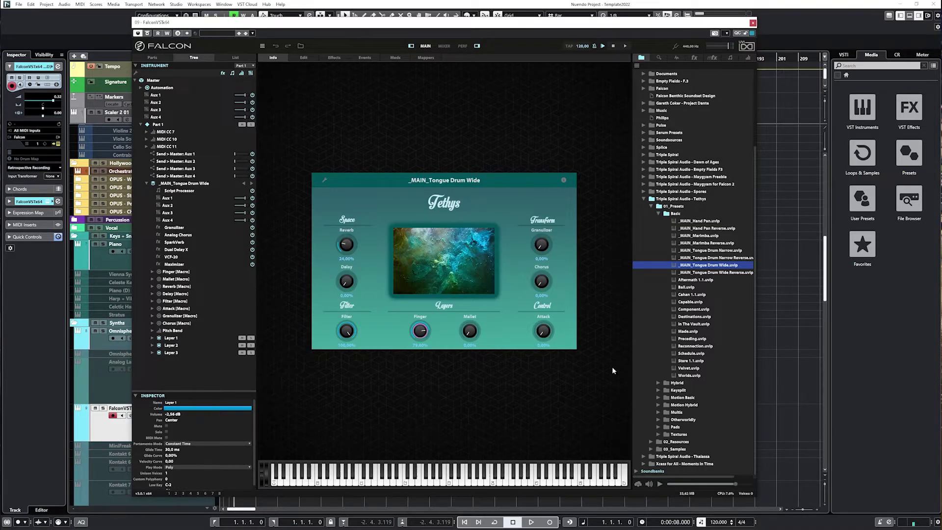
pyautogui.click(657, 384)
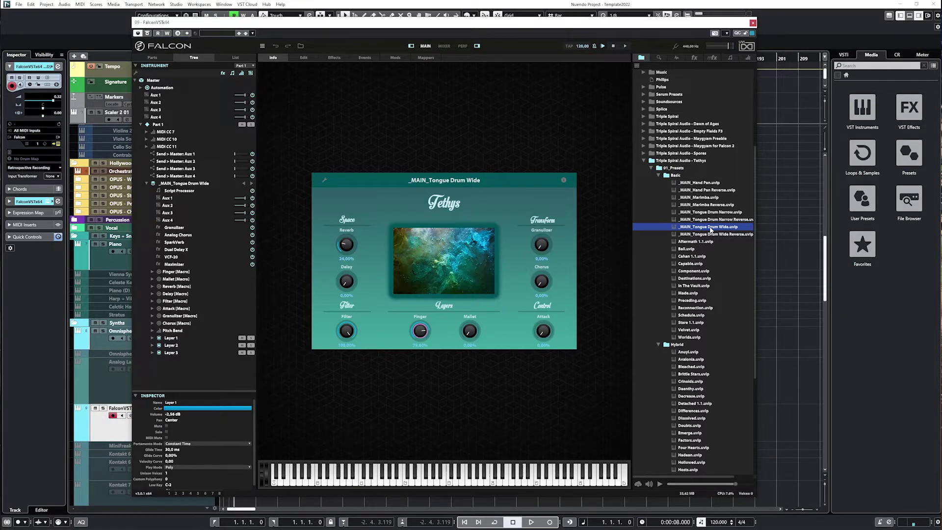
pyautogui.click(719, 213)
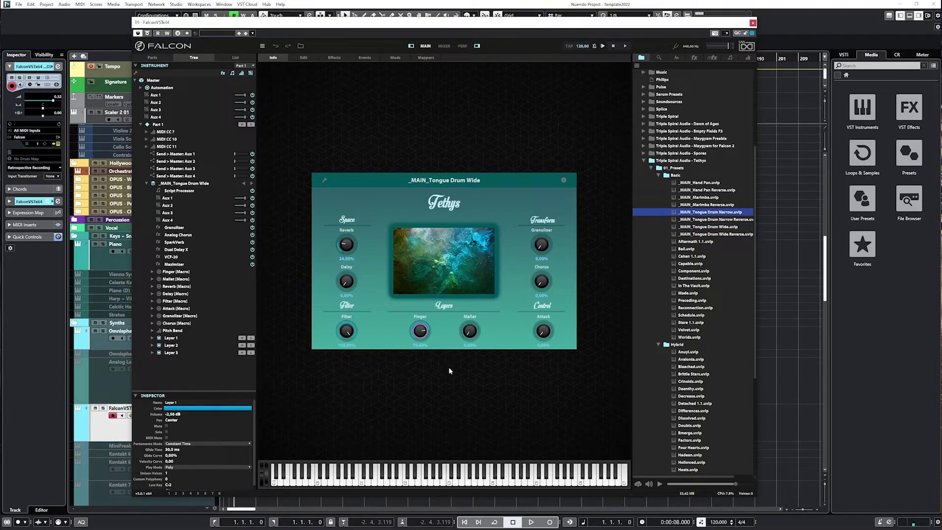
pyautogui.click(659, 175)
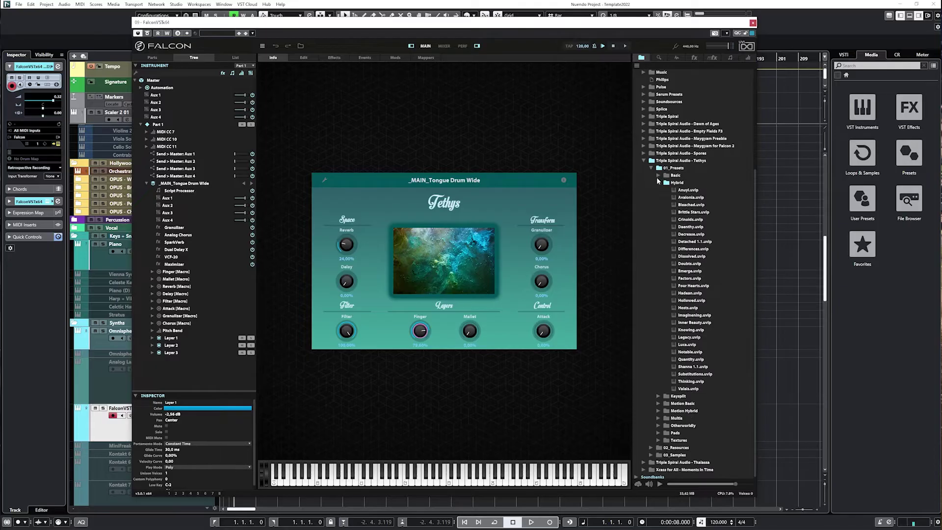
pyautogui.click(658, 183)
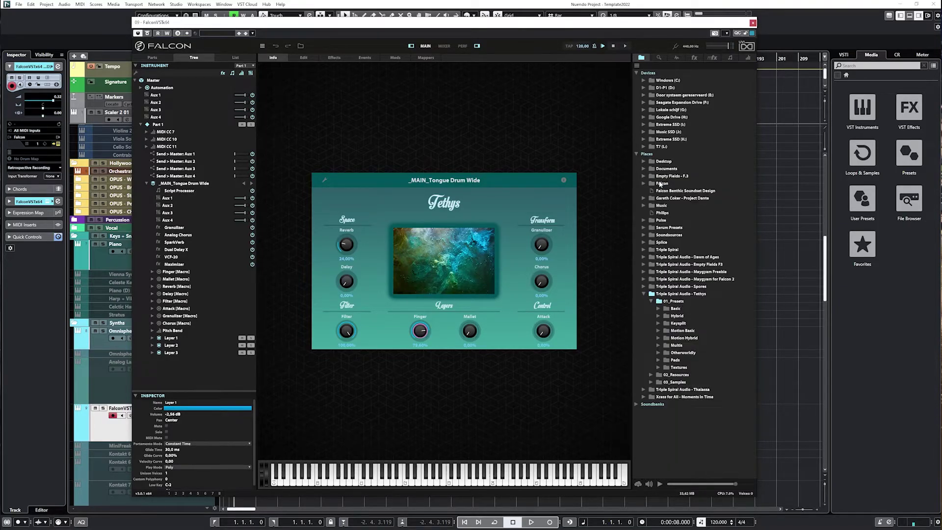
pyautogui.click(659, 309)
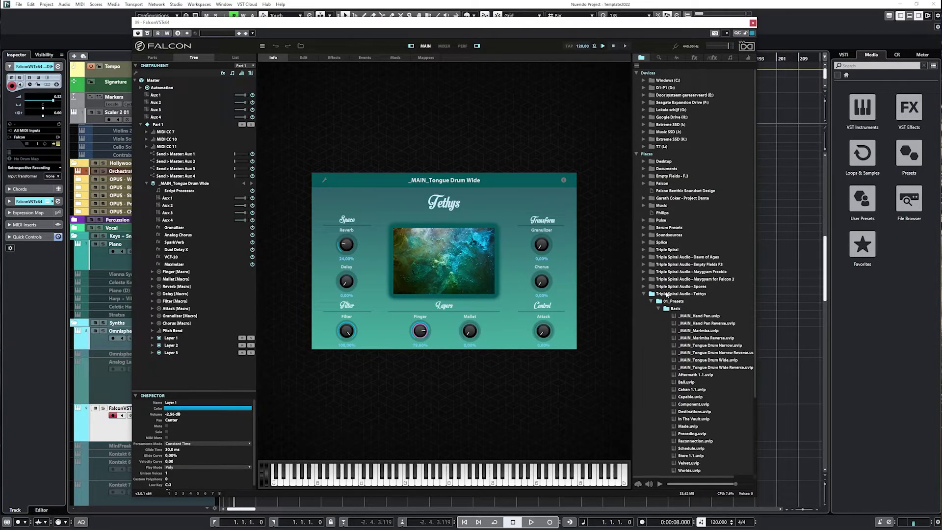
pyautogui.scroll(-3, 667, 294)
pyautogui.click(659, 383)
pyautogui.scroll(-1, 713, 317)
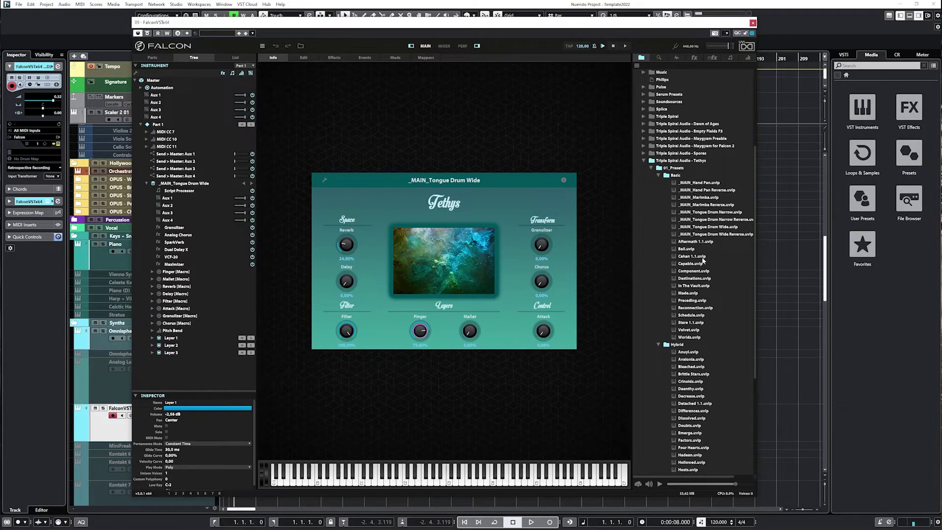
pyautogui.scroll(-3, 701, 229)
pyautogui.scroll(-2, 673, 243)
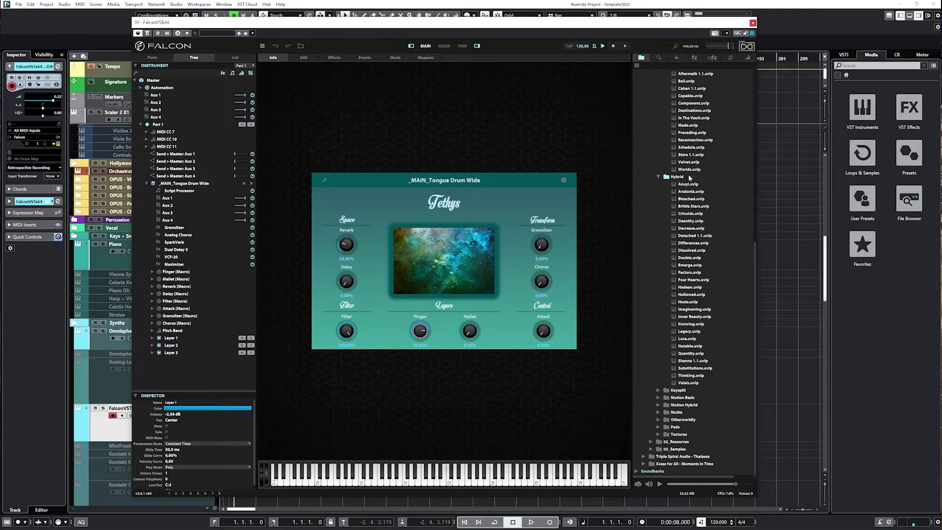
pyautogui.scroll(2, 689, 177)
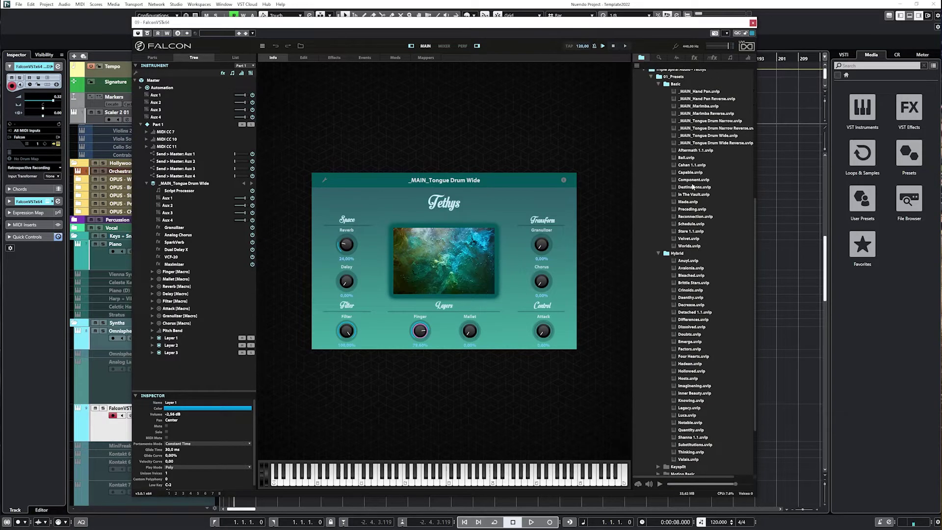
pyautogui.scroll(-2, 691, 193)
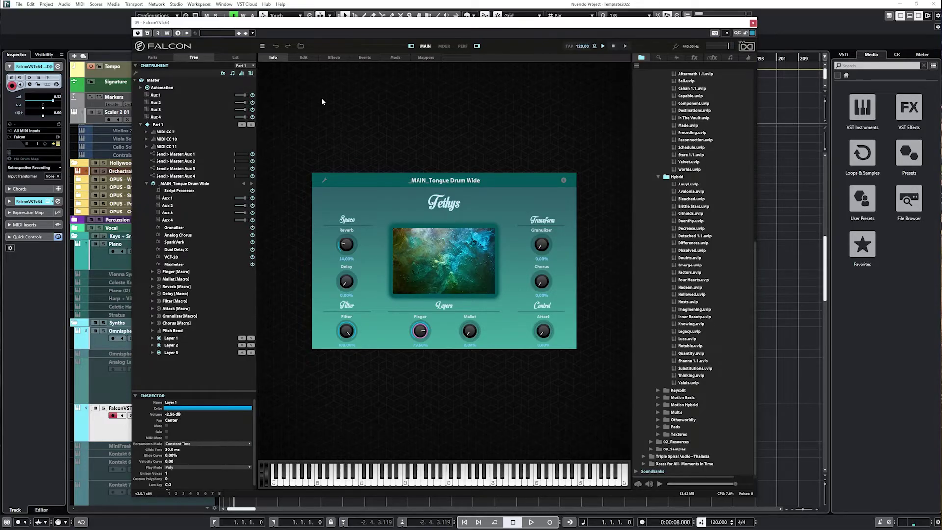
pyautogui.click(302, 58)
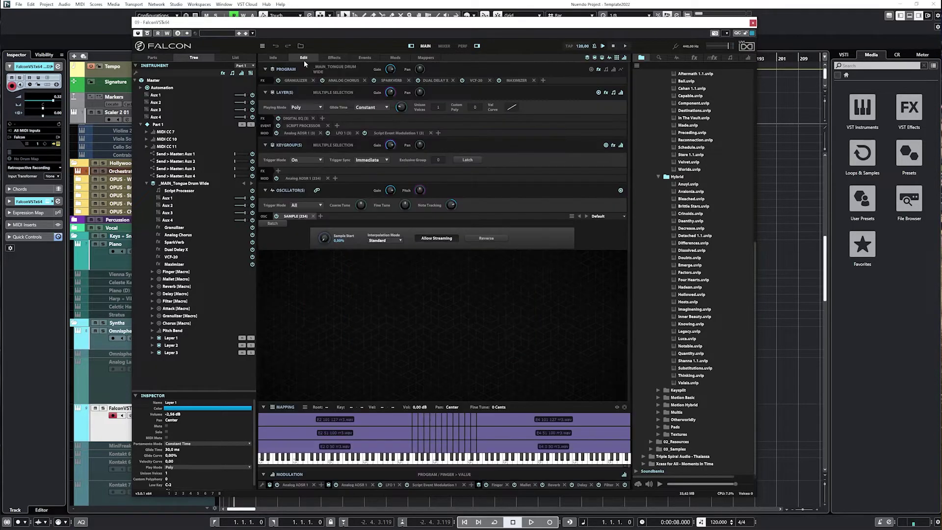
pyautogui.click(295, 216)
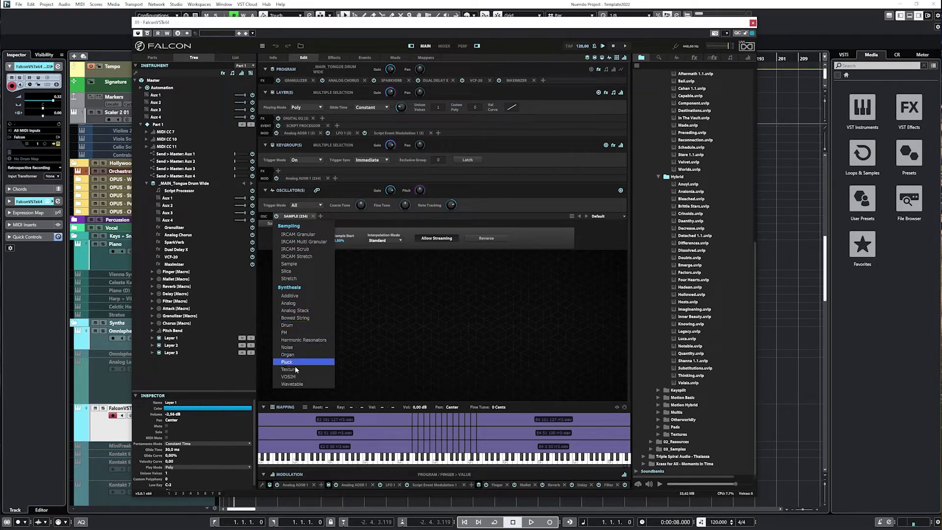
pyautogui.click(280, 57)
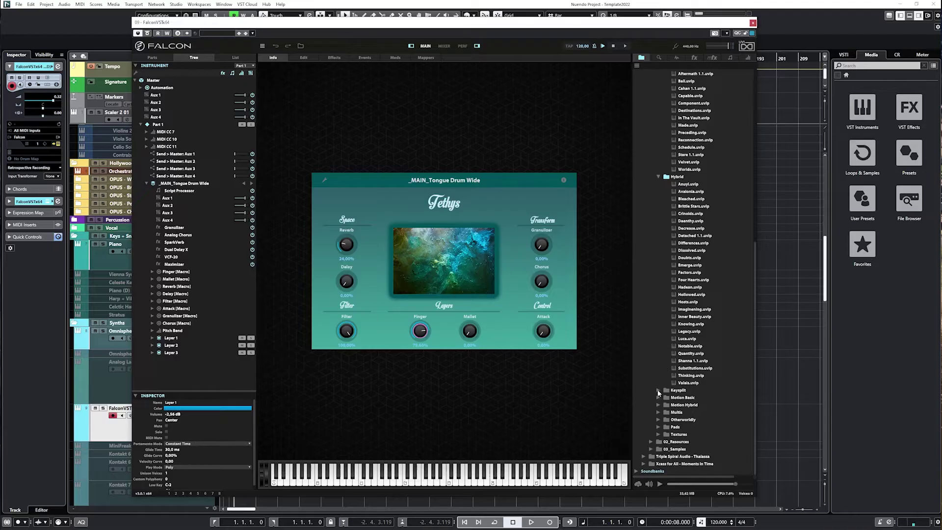
# Load 'Black Box (Motion)' from the Keysplit folder and expand the Motion Basic folder.
pyautogui.click(658, 390)
pyautogui.scroll(-2, 677, 390)
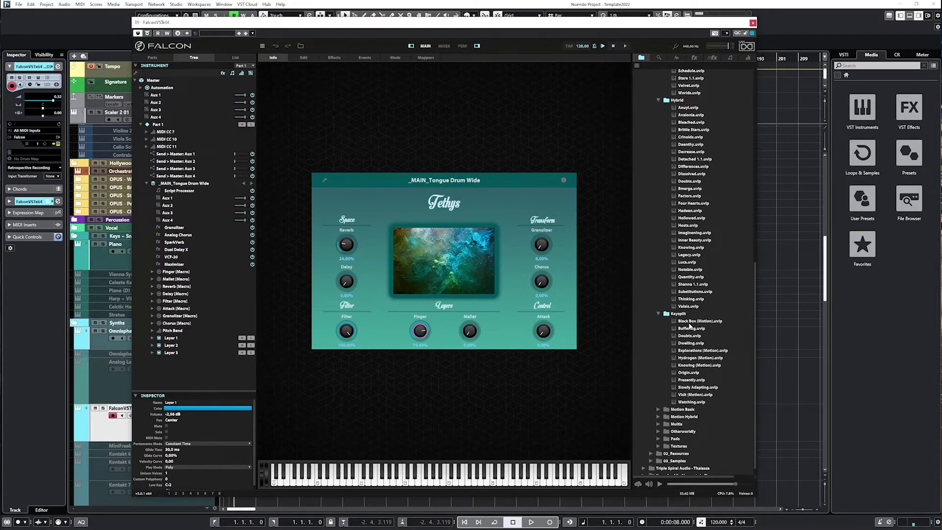
pyautogui.doubleClick(696, 322)
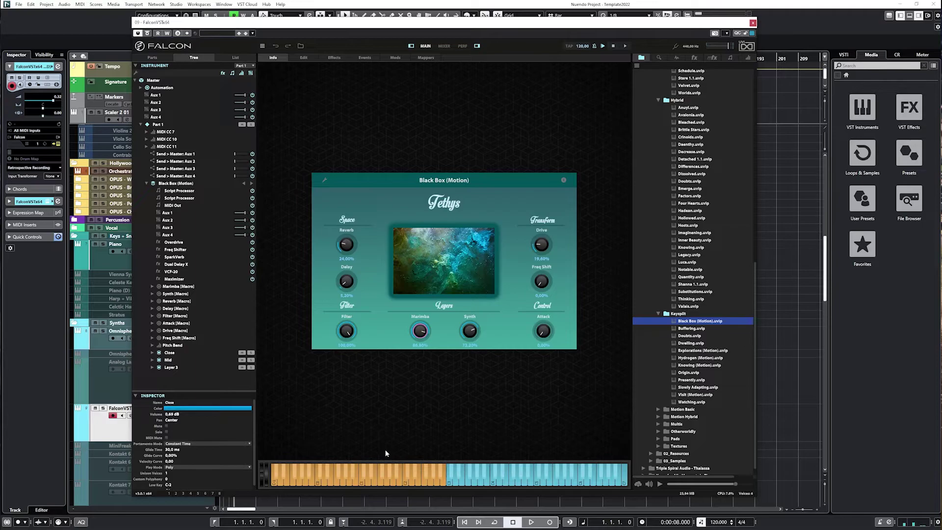
pyautogui.scroll(-1, 687, 348)
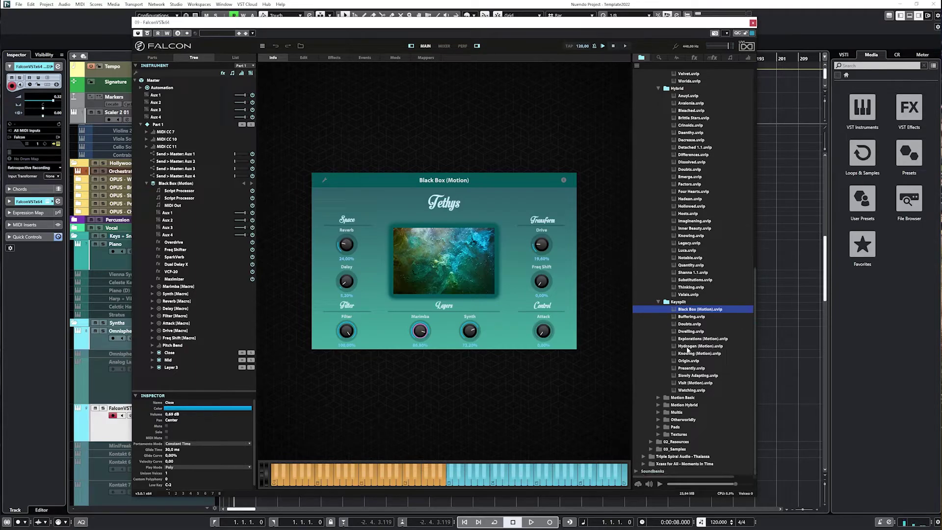
pyautogui.click(659, 398)
pyautogui.scroll(-5, 717, 367)
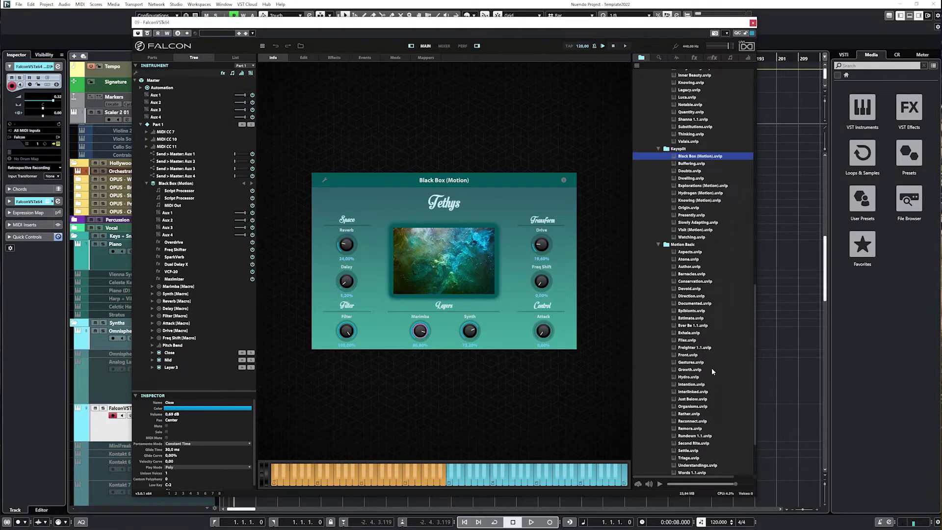
pyautogui.scroll(10, 710, 366)
pyautogui.scroll(5, 711, 365)
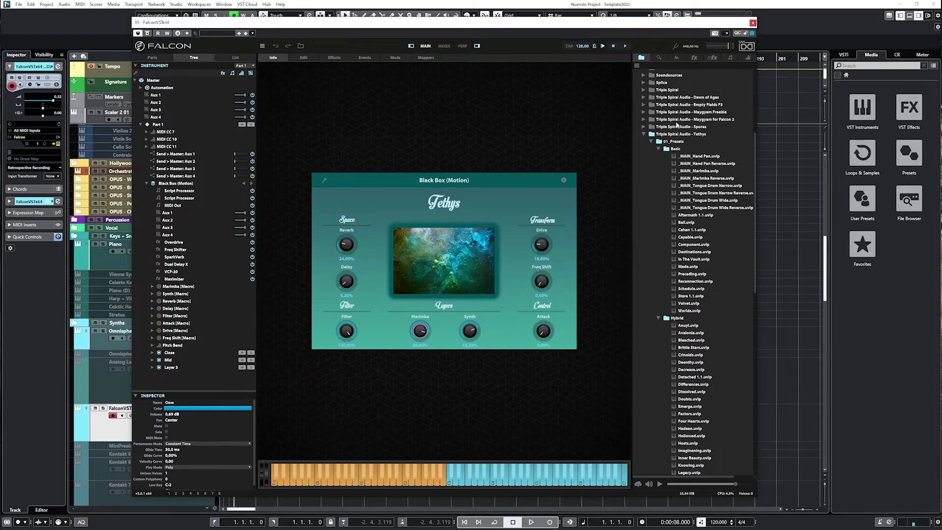
pyautogui.scroll(-8, 715, 241)
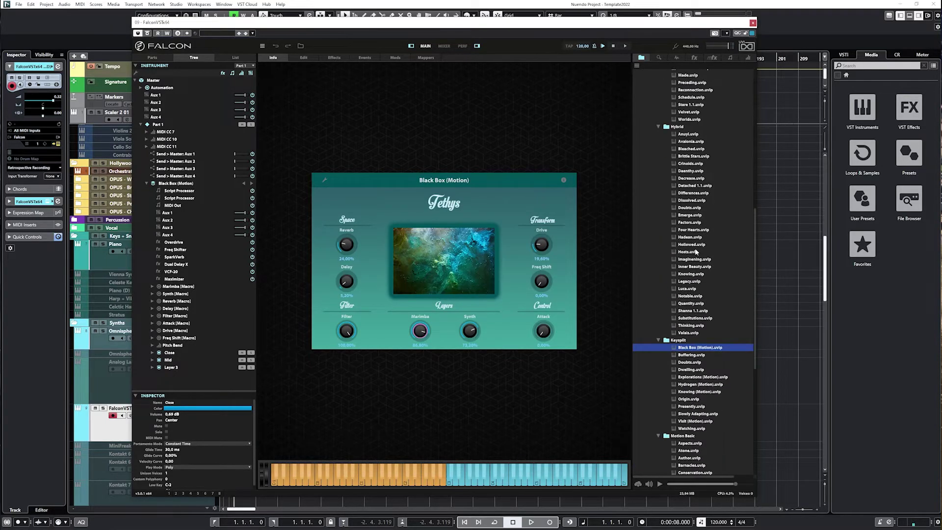
pyautogui.scroll(-5, 696, 251)
pyautogui.scroll(-3, 692, 269)
# Load the 'Estimate' preset and expand the Motion Hybrid preset folder.
pyautogui.doubleClick(682, 319)
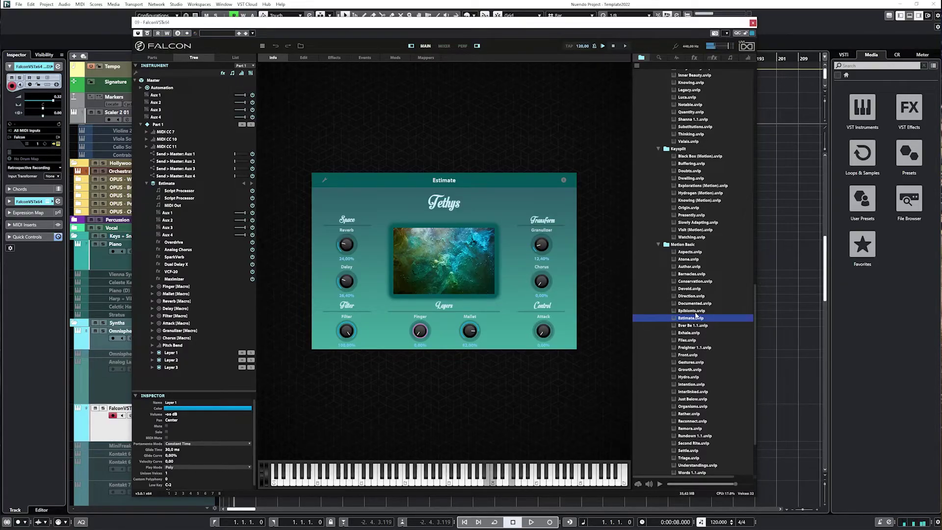
pyautogui.scroll(5, 697, 317)
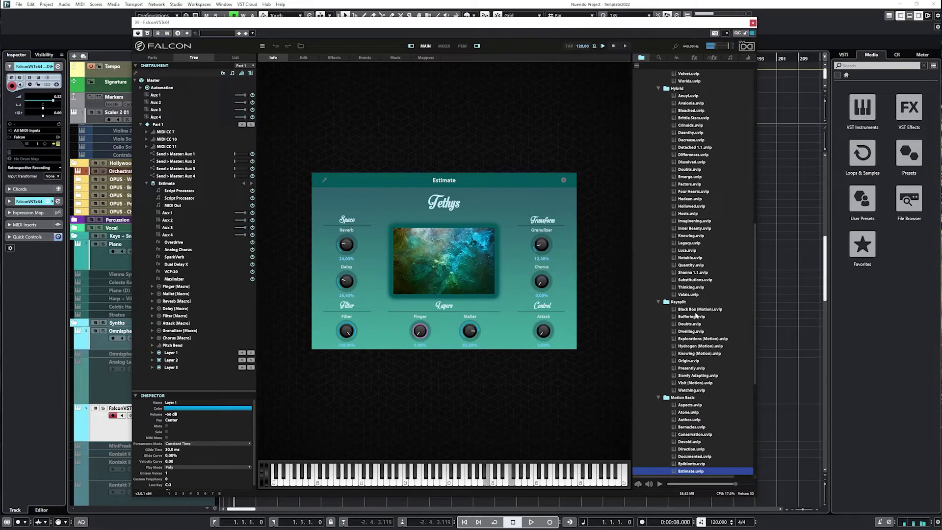
pyautogui.scroll(-5, 697, 317)
pyautogui.scroll(-1, 697, 316)
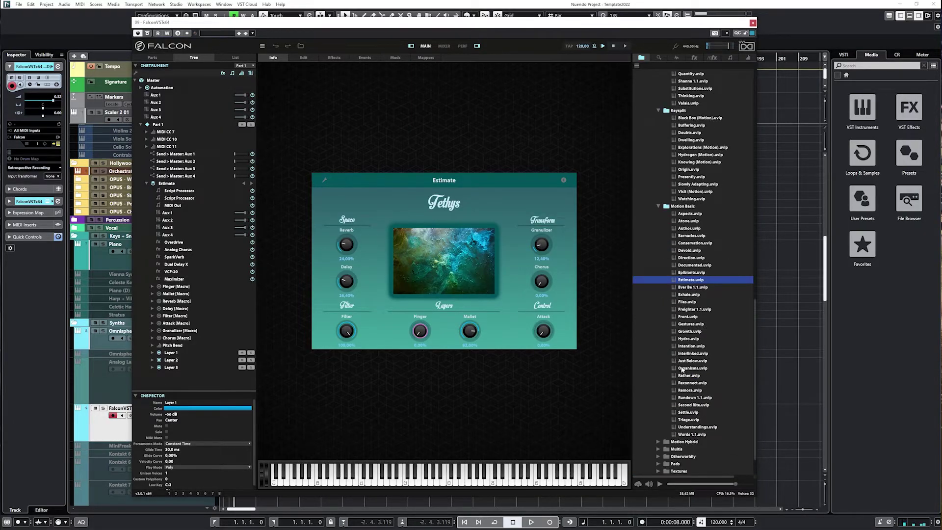
pyautogui.scroll(-8, 688, 357)
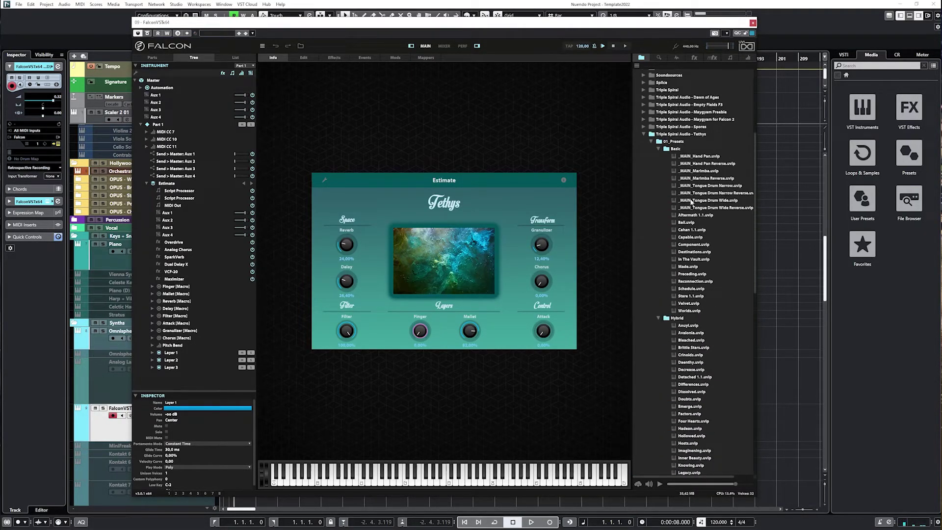
pyautogui.scroll(-5, 695, 235)
pyautogui.scroll(-5, 705, 264)
pyautogui.scroll(-5, 681, 337)
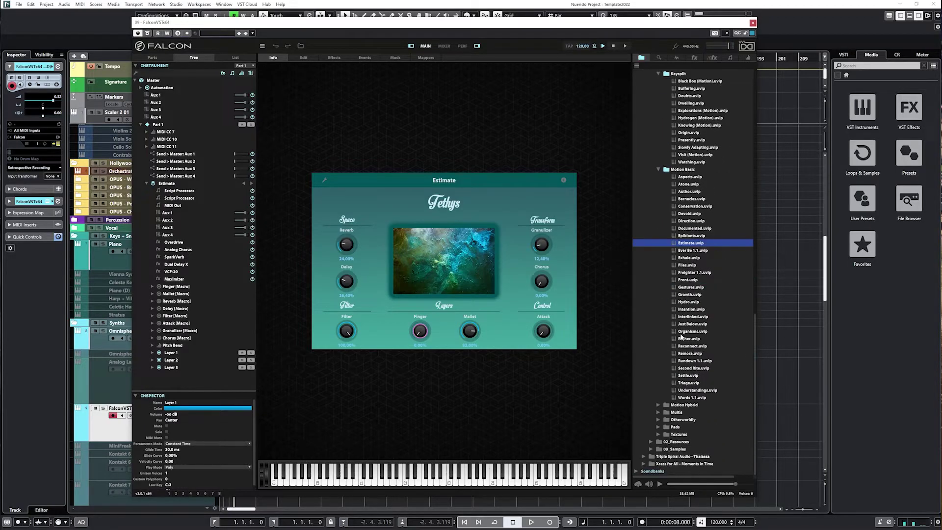
pyautogui.click(658, 404)
pyautogui.scroll(-5, 665, 400)
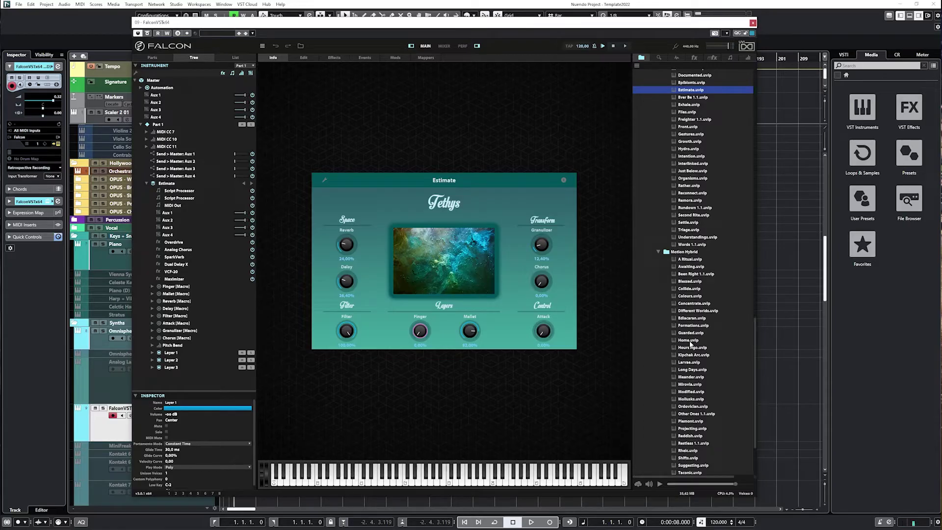
pyautogui.scroll(5, 691, 344)
pyautogui.scroll(-5, 691, 345)
# Load 'Guarded.uvip' from the Motion Hybrid folder.
pyautogui.doubleClick(689, 333)
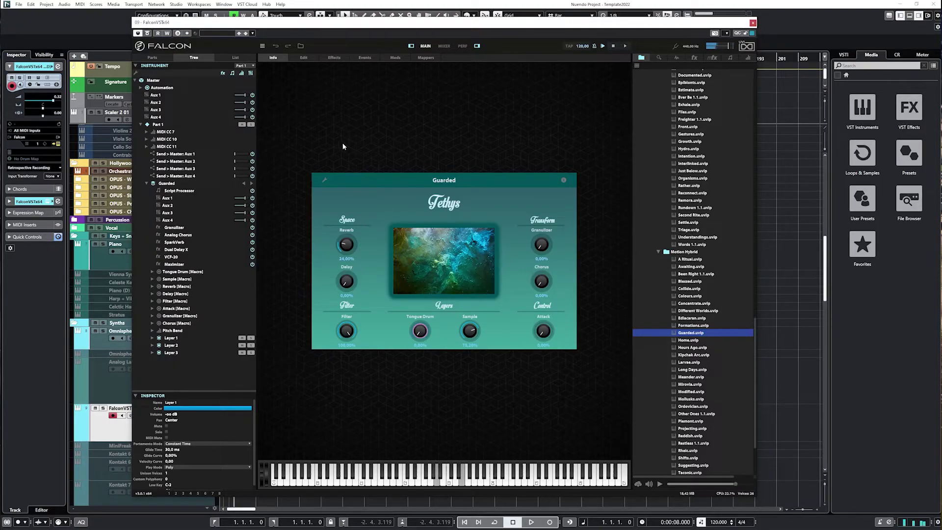
# Raise Guarded's Tongue Drum layer and display Layer 1's Rain Sequencer controls in the editor.
pyautogui.click(304, 57)
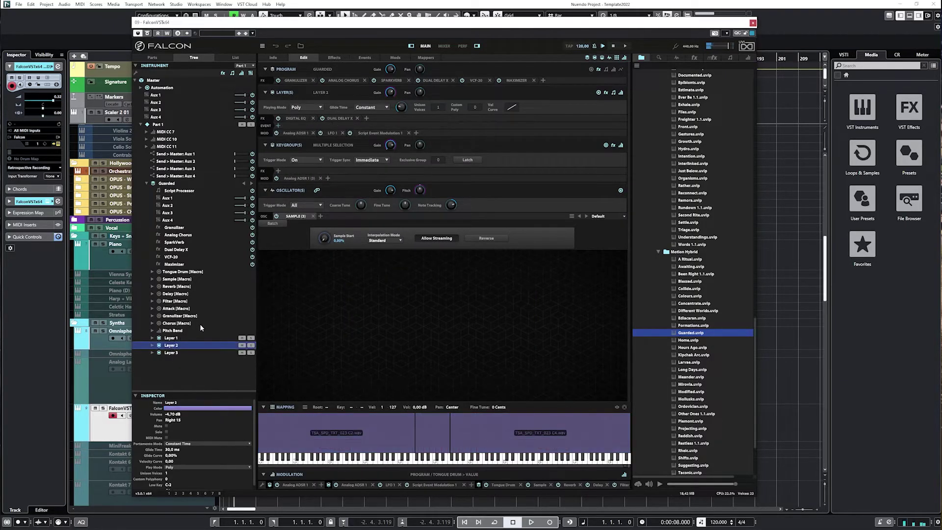
pyautogui.click(179, 338)
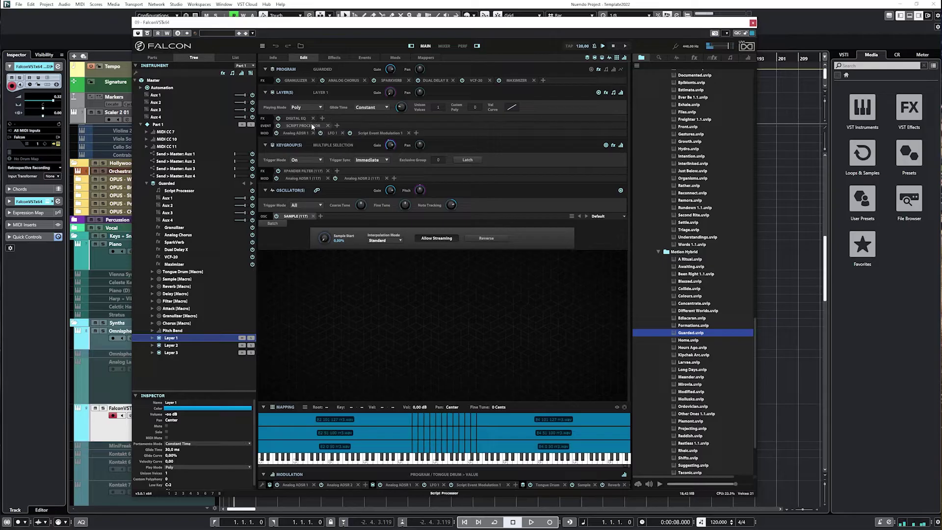
pyautogui.click(278, 125)
pyautogui.click(275, 57)
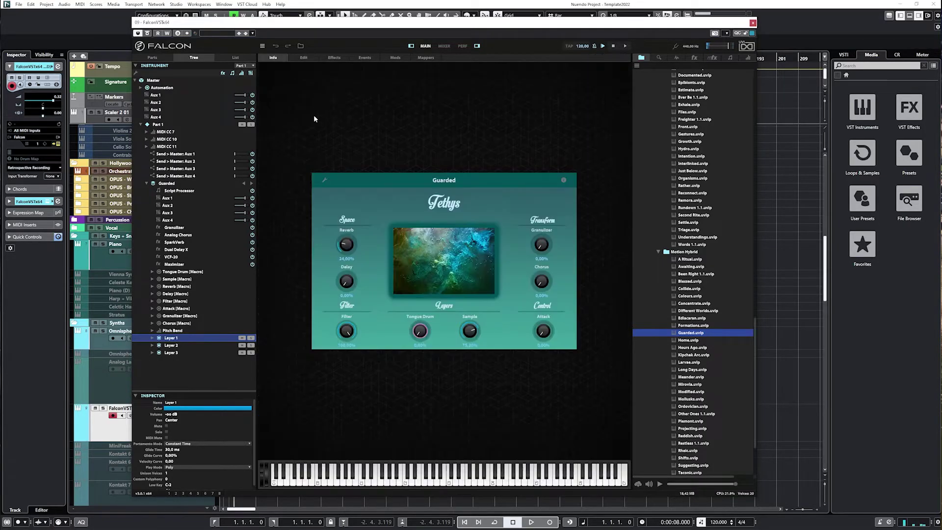
pyautogui.moveTo(418, 331); pyautogui.dragTo(418, 317)
pyautogui.click(307, 56)
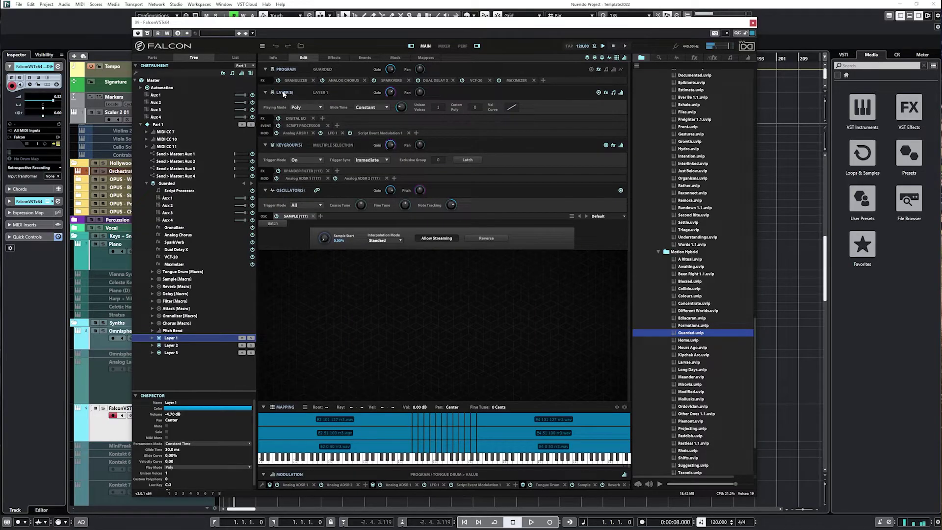
pyautogui.click(290, 126)
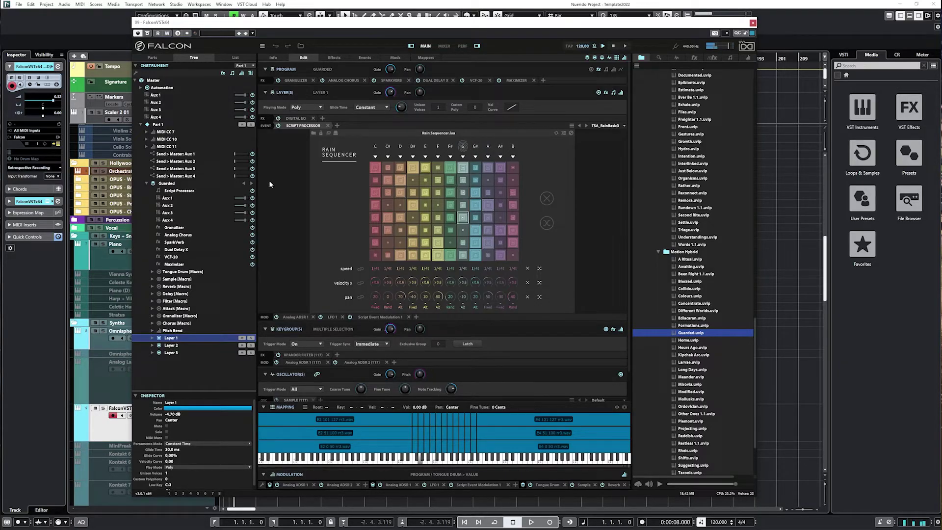
# Randomize the step speeds twice, then link all steps at 1/8t and change the shared value.
pyautogui.click(540, 269)
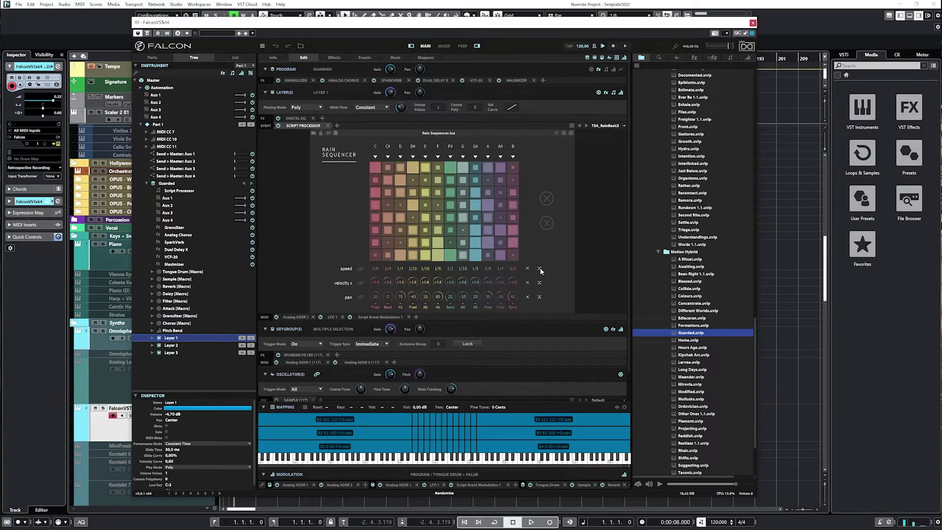
pyautogui.click(540, 270)
pyautogui.moveTo(375, 269); pyautogui.dragTo(376, 273)
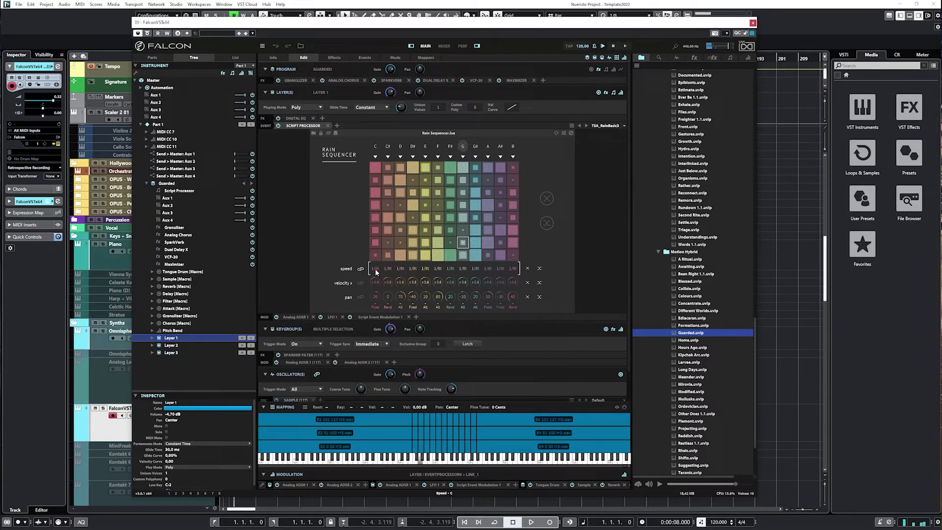
pyautogui.moveTo(375, 269); pyautogui.dragTo(379, 261)
pyautogui.scroll(-4, 664, 301)
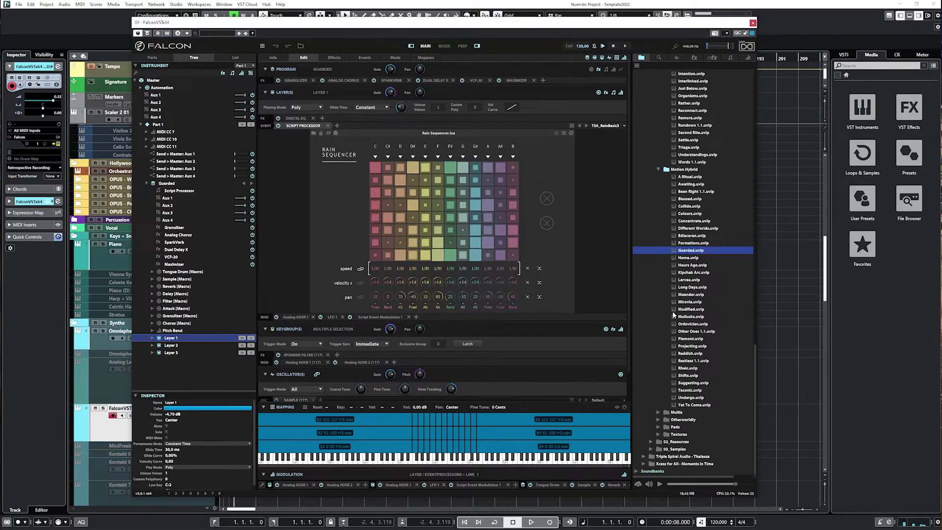
# Load 'Gentle.uvim' from Multis and review its MIXER, Parts list and PERF views.
pyautogui.click(659, 410)
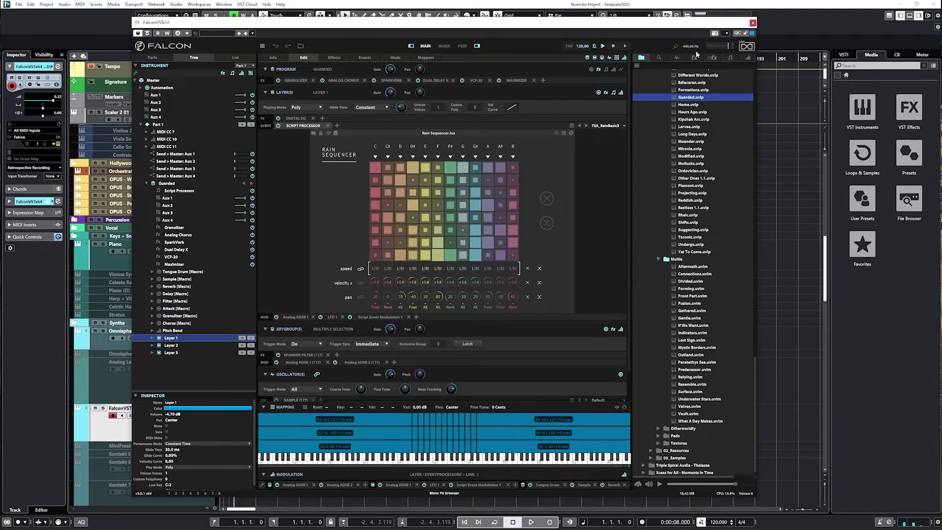
pyautogui.scroll(-1, 695, 347)
pyautogui.doubleClick(691, 310)
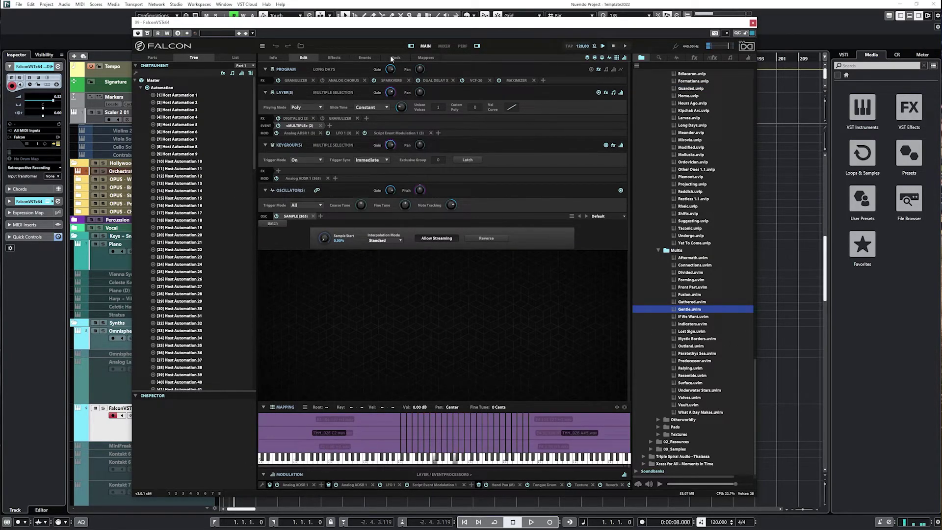
pyautogui.click(443, 46)
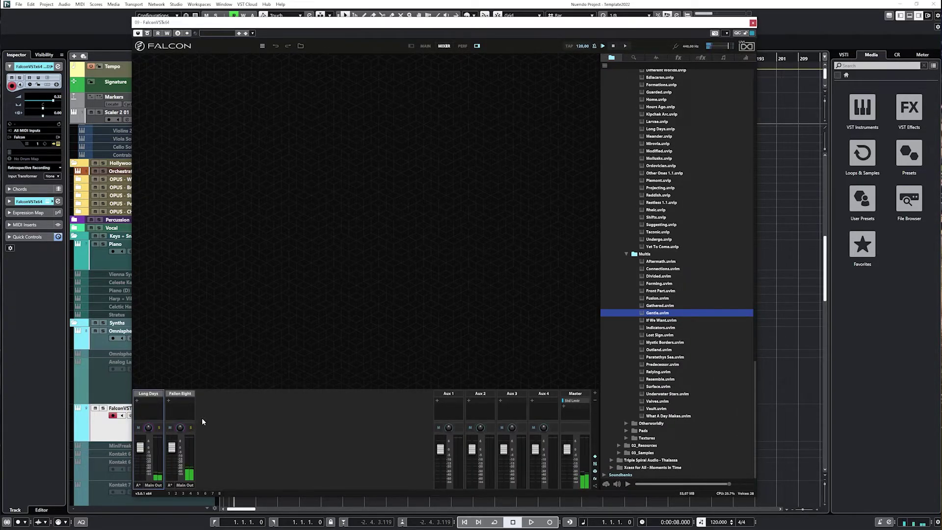
pyautogui.click(425, 45)
pyautogui.click(152, 57)
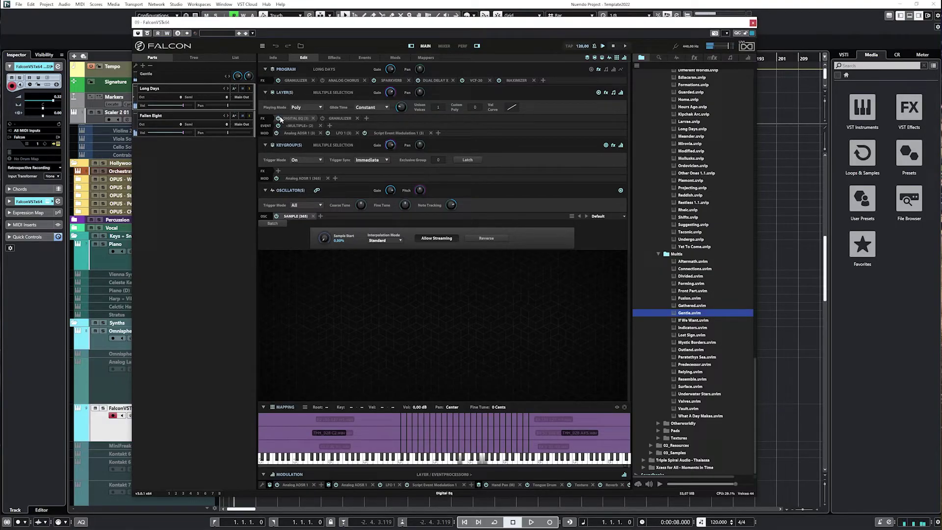
pyautogui.click(462, 45)
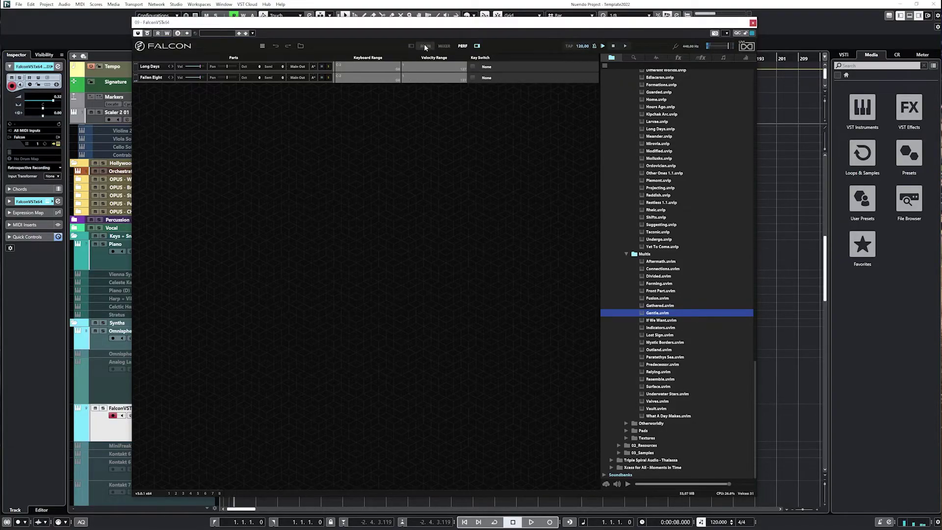
pyautogui.click(424, 45)
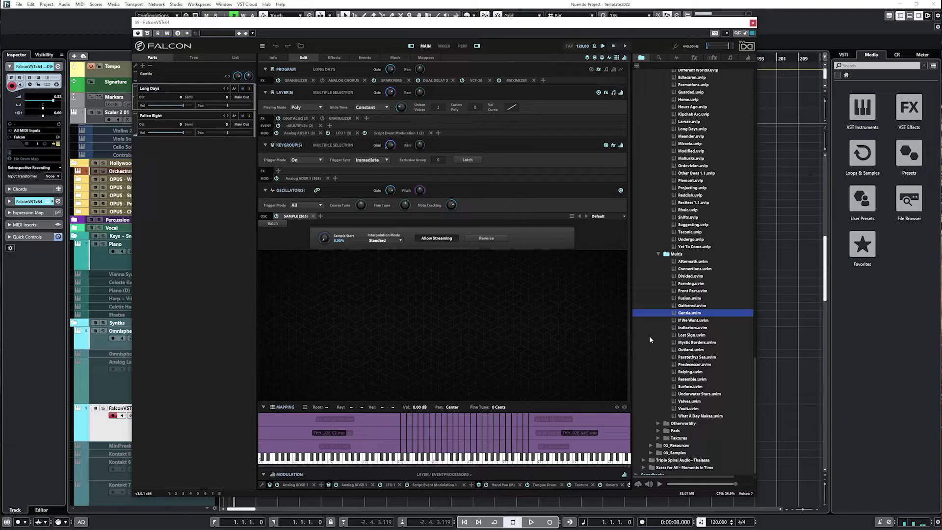
pyautogui.scroll(-1, 652, 339)
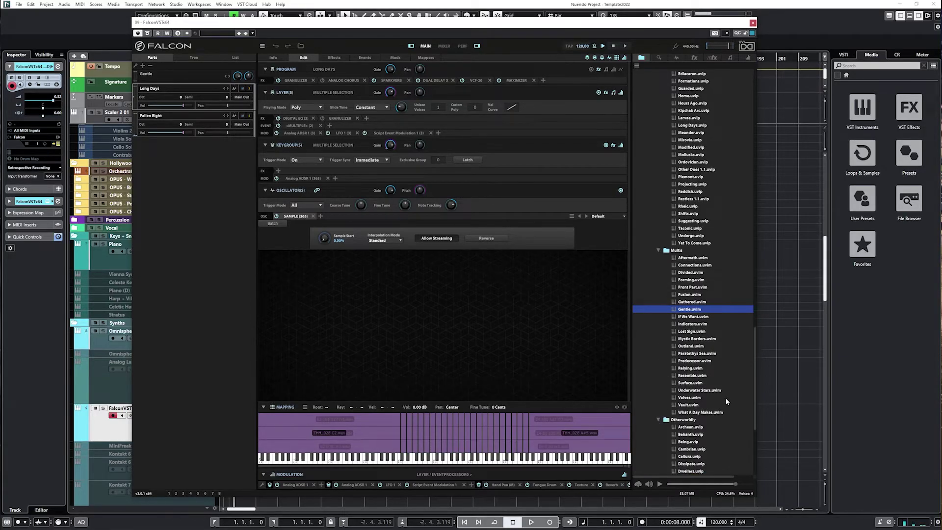
pyautogui.scroll(-3, 725, 396)
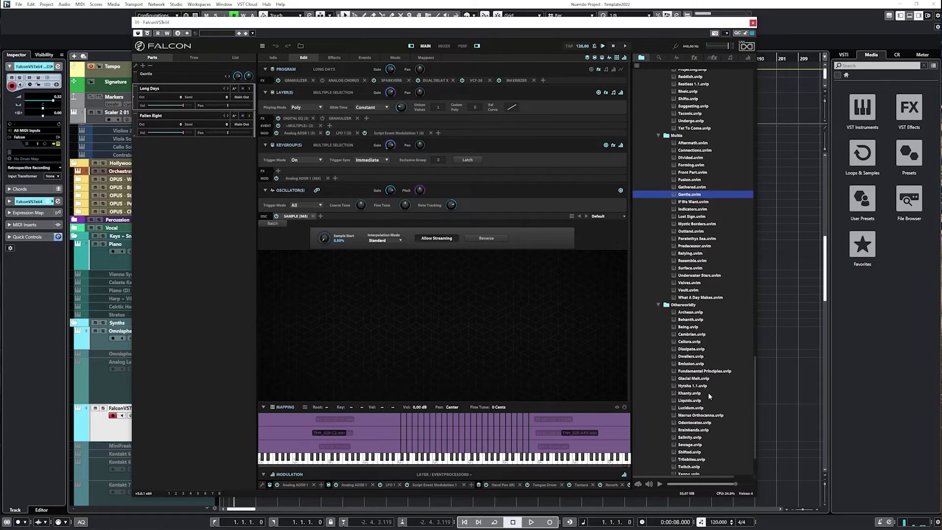
# Load Dissipate.uvip from Otherworldly and display its Tethys macro page.
pyautogui.doubleClick(691, 350)
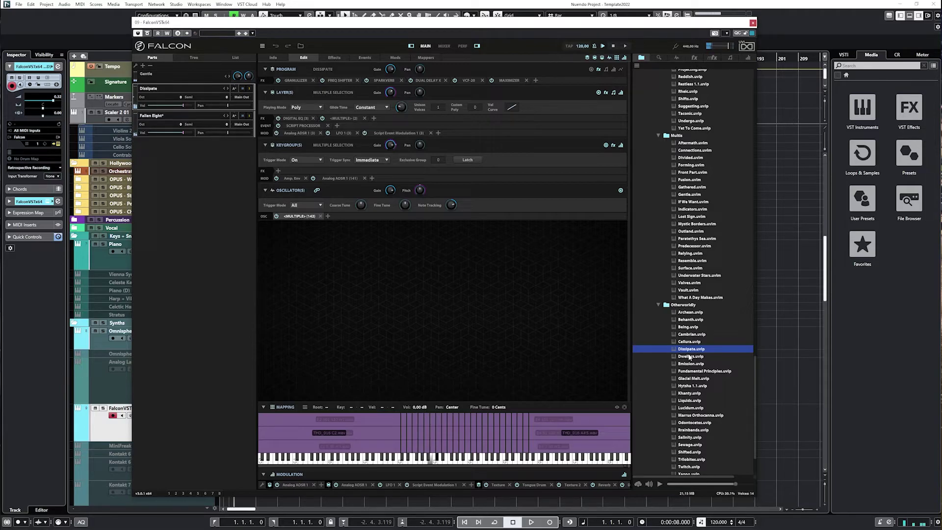
pyautogui.click(276, 57)
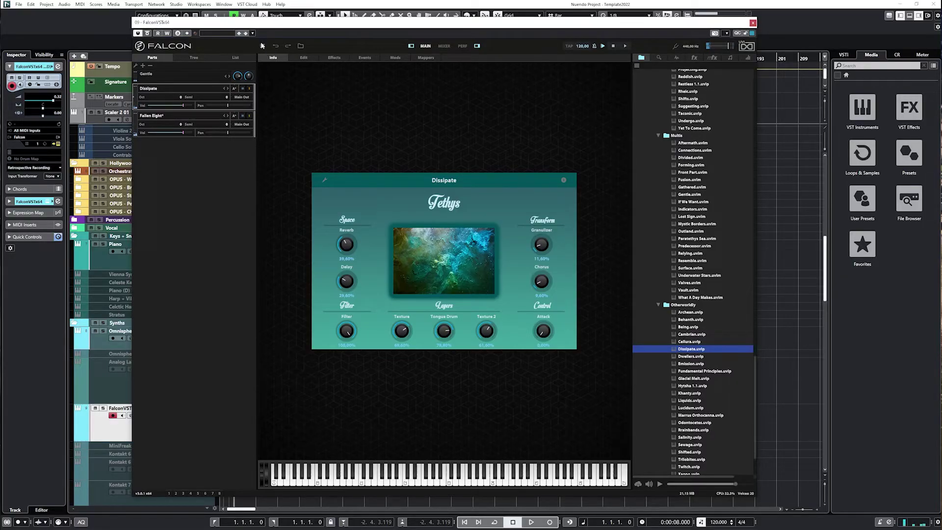
# Run Clear Multi from the main menu, then reload Dissipate.uvip as the sole program.
pyautogui.click(261, 45)
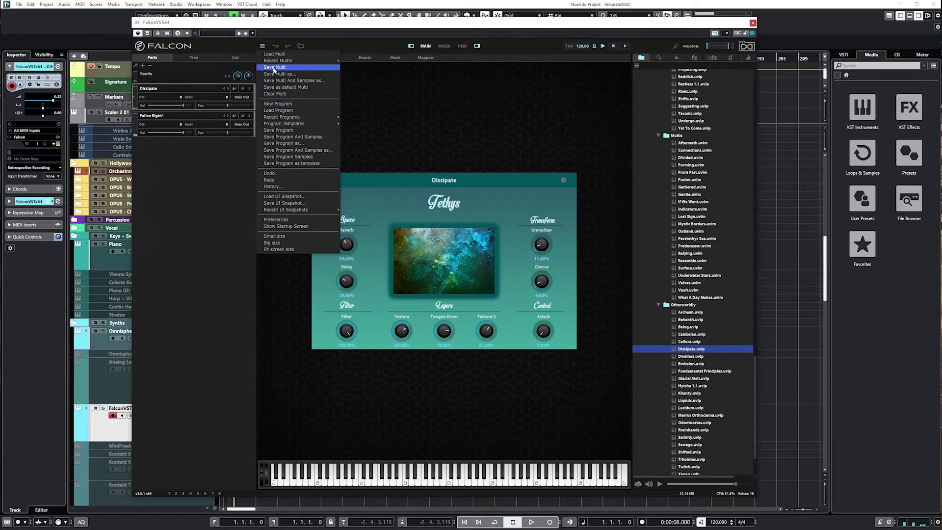
pyautogui.click(276, 94)
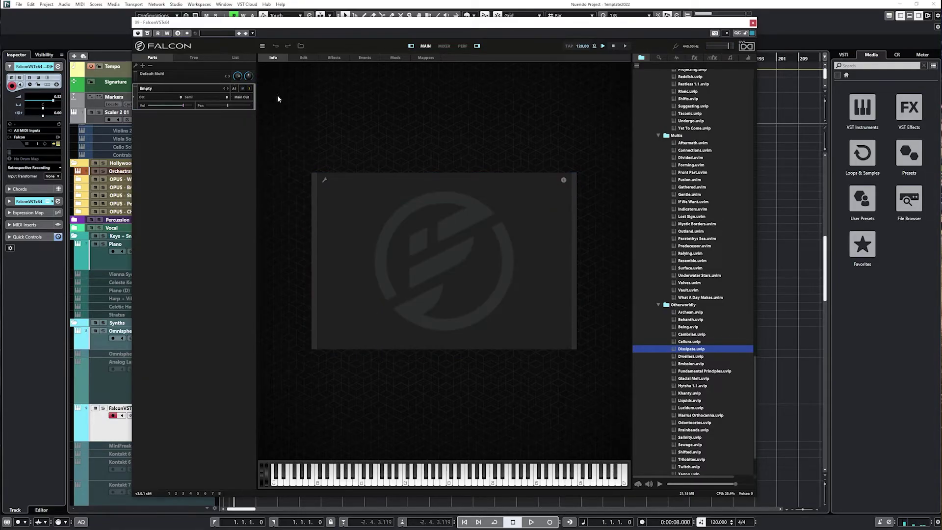
pyautogui.doubleClick(693, 349)
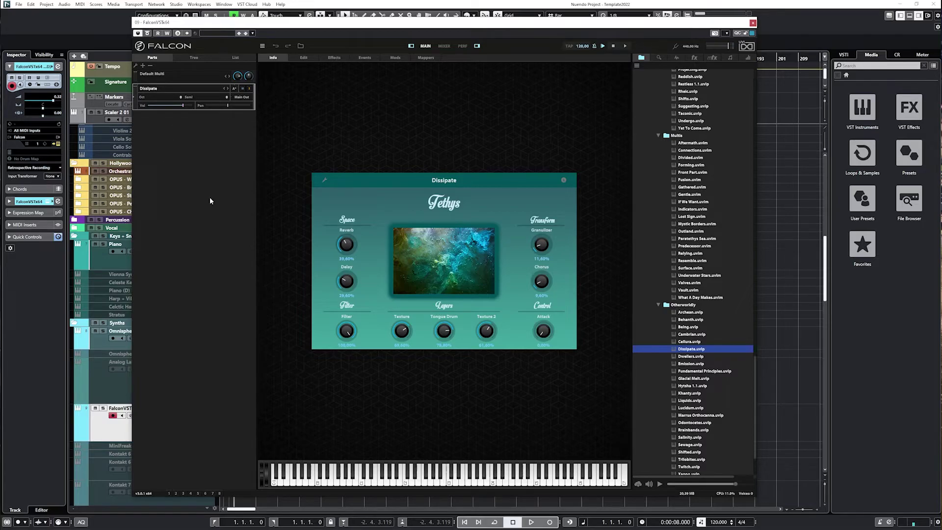
pyautogui.click(264, 46)
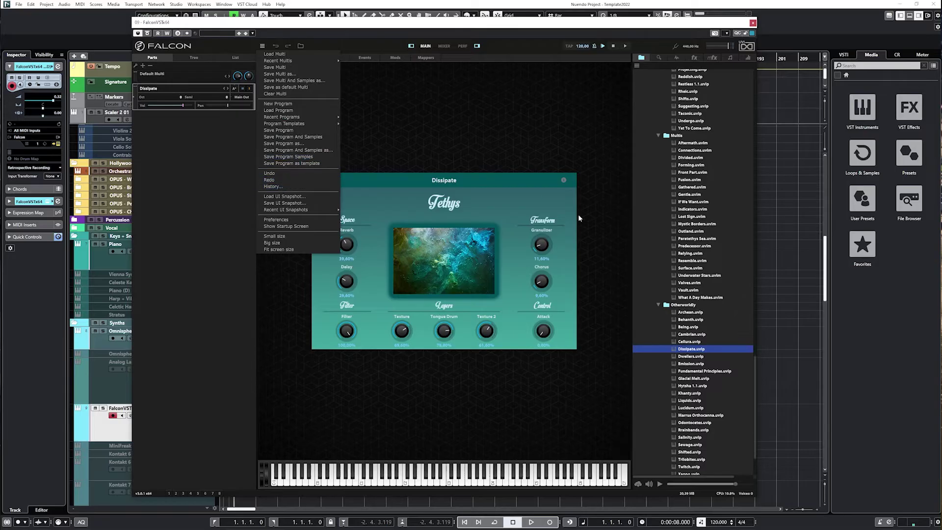
pyautogui.click(698, 348)
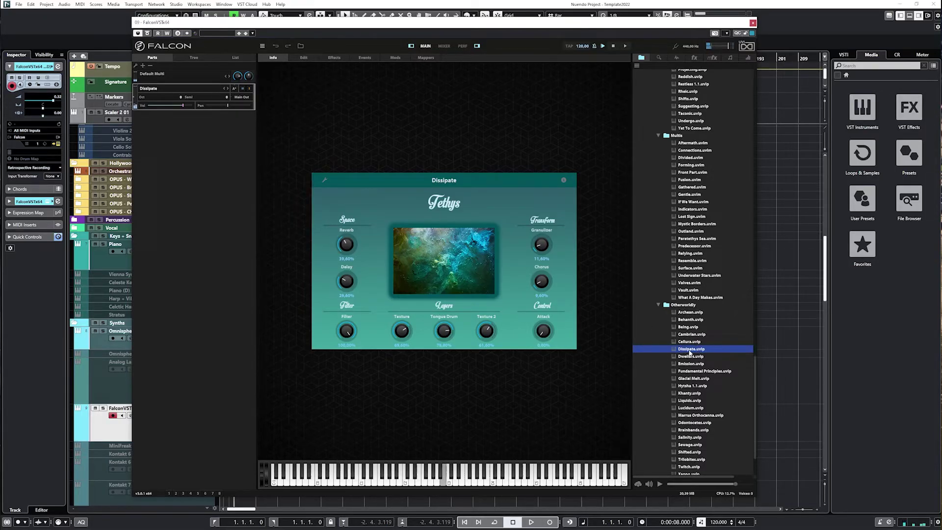
# Try Hytsha 1.1, then load Laurasia.uvip from the Textures folder.
pyautogui.doubleClick(700, 385)
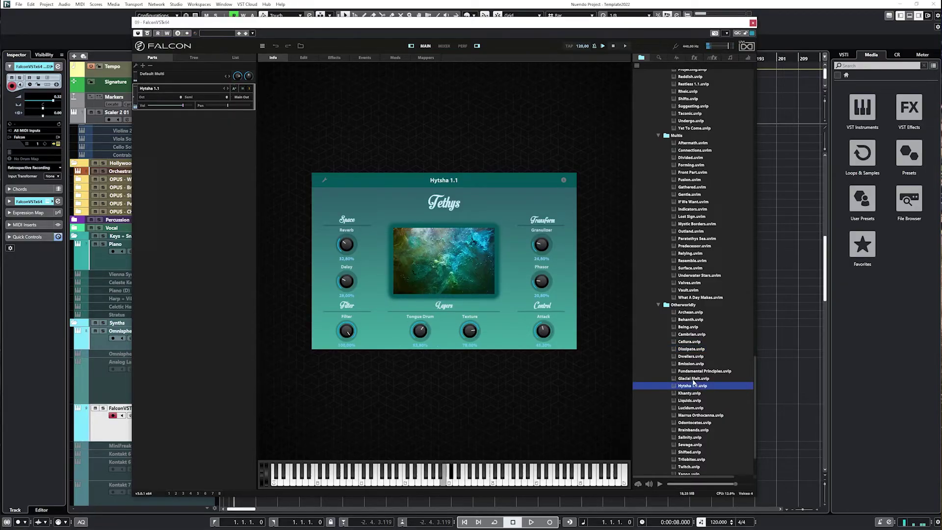
pyautogui.scroll(-3, 691, 349)
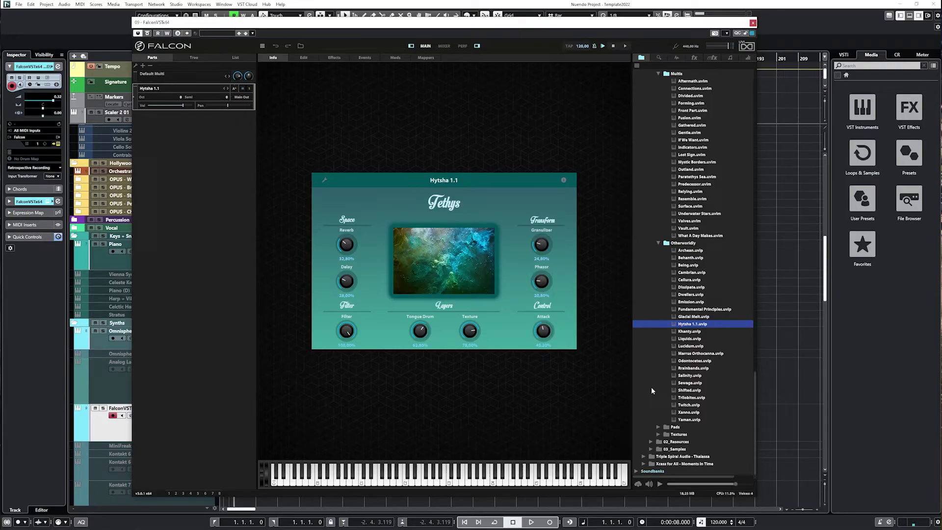
pyautogui.click(659, 435)
pyautogui.click(692, 422)
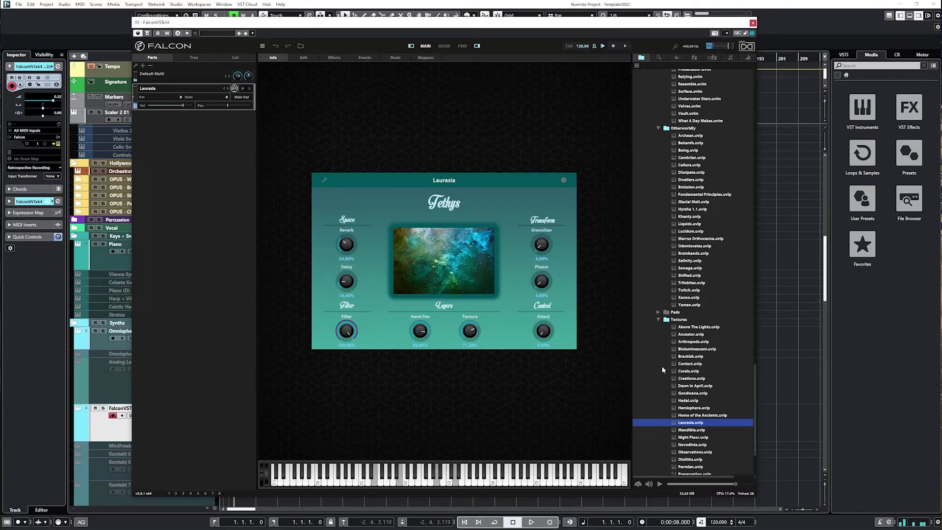
# Load Evolving Times.uvip from the expanded Pads folder.
pyautogui.click(659, 313)
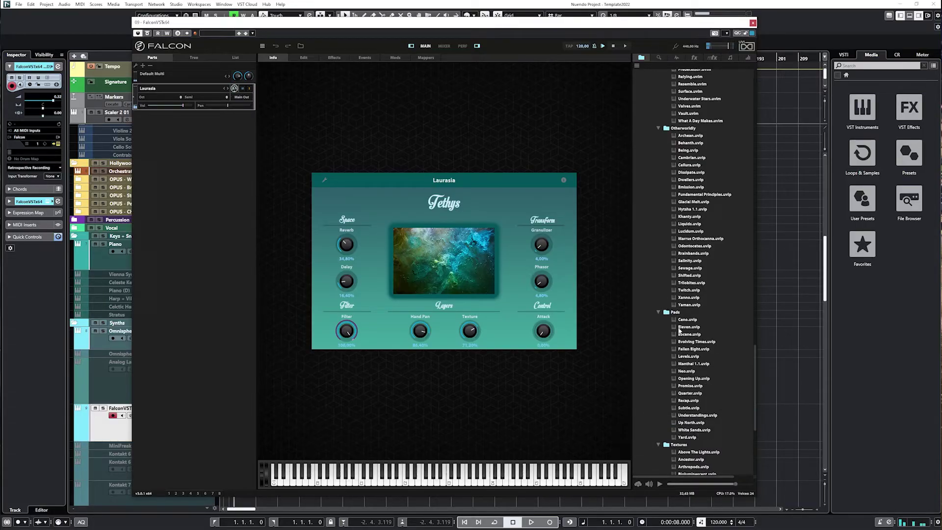
pyautogui.doubleClick(686, 342)
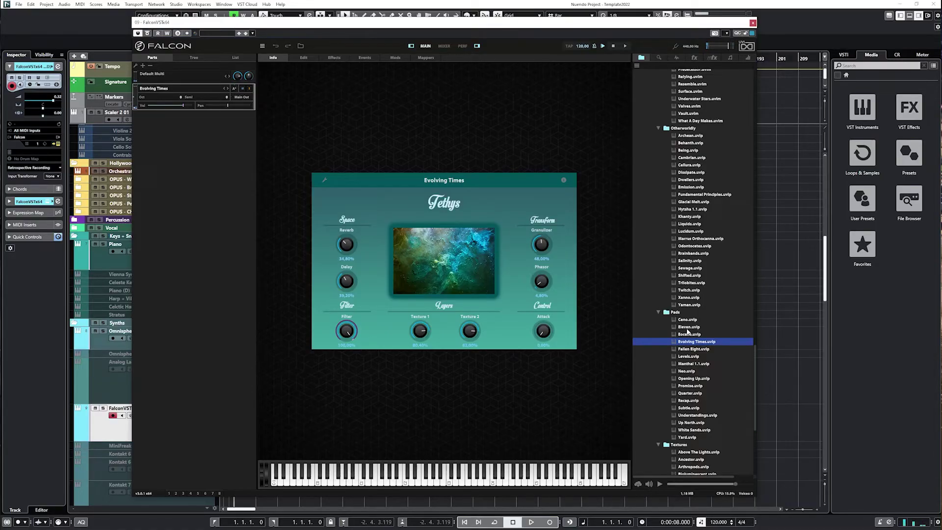
pyautogui.scroll(-8, 689, 333)
pyautogui.scroll(-4, 689, 333)
pyautogui.scroll(-4, 689, 333)
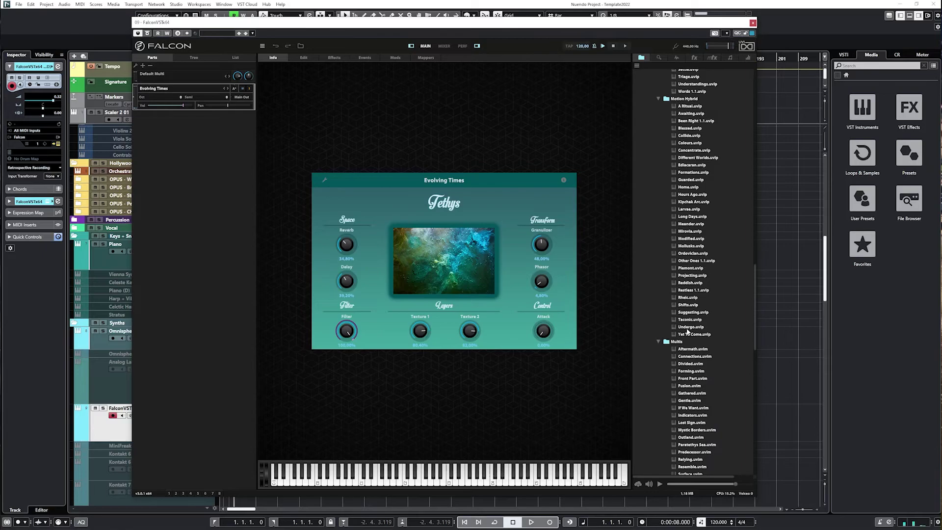
pyautogui.scroll(5, 689, 334)
pyautogui.scroll(5, 690, 333)
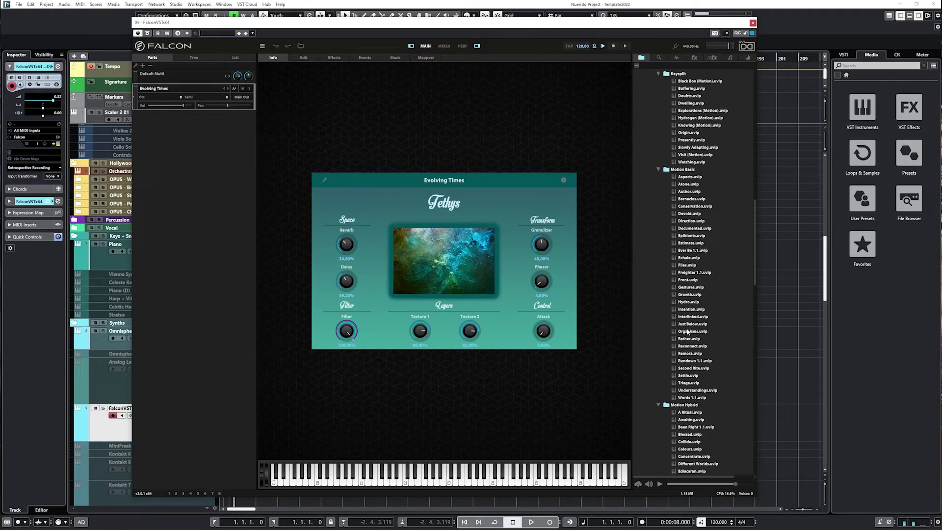
pyautogui.scroll(4, 689, 333)
pyautogui.scroll(4, 689, 333)
pyautogui.scroll(3, 689, 333)
pyautogui.scroll(5, 689, 333)
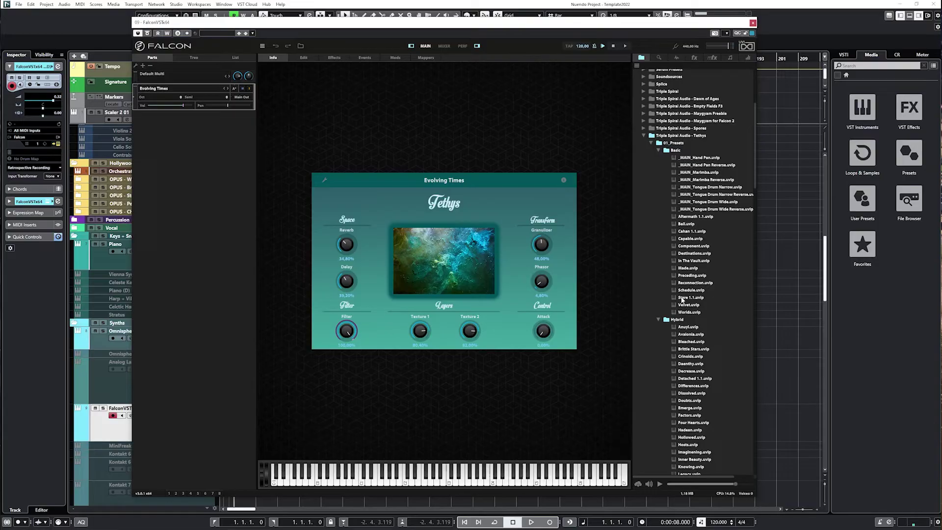
# Play Stare 1.1, then load Aftermath 1.1.uvip from the Basic folder.
pyautogui.doubleClick(682, 298)
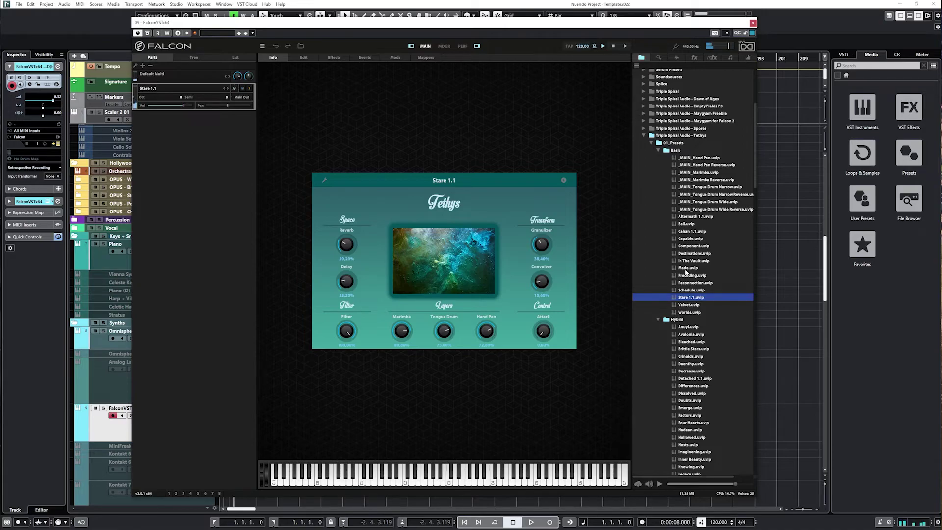
pyautogui.doubleClick(693, 217)
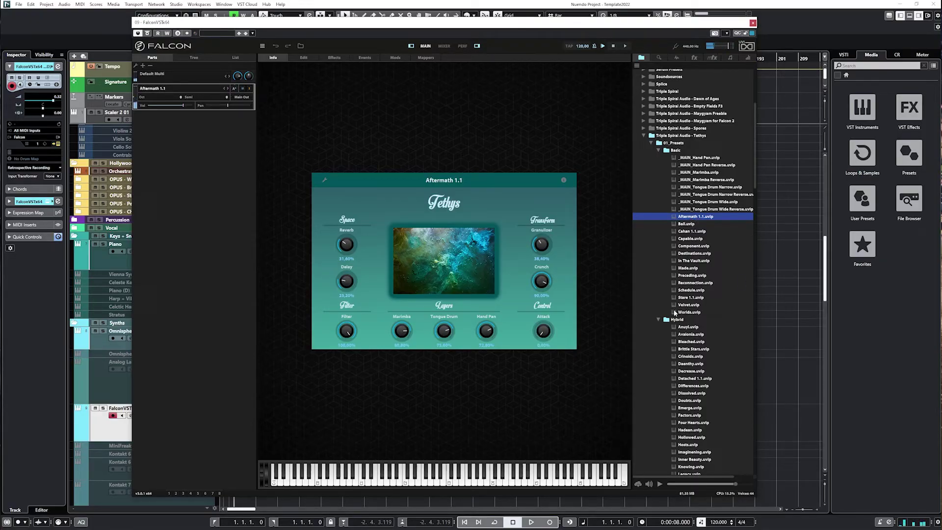
pyautogui.scroll(-3, 675, 312)
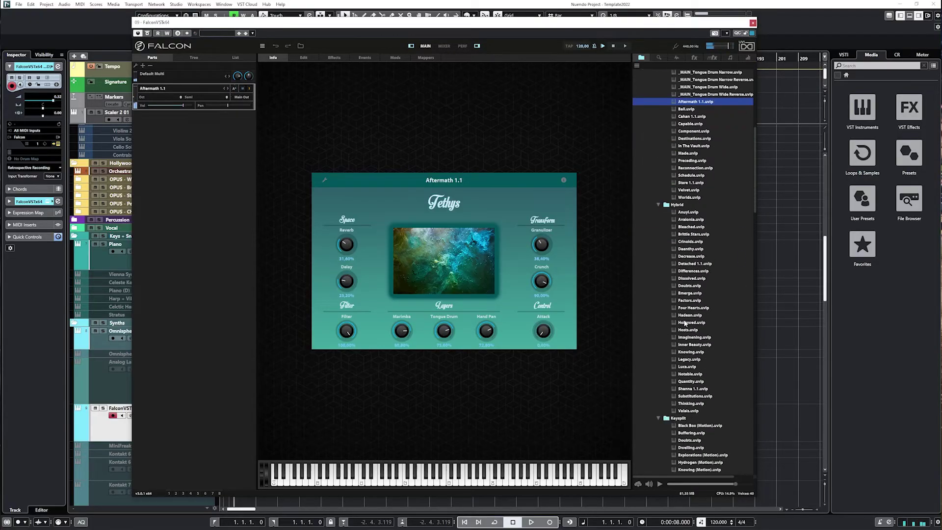
# Try Detached 1.1, then load Shanna 1.1.uvip from the Hybrid folder.
pyautogui.doubleClick(690, 263)
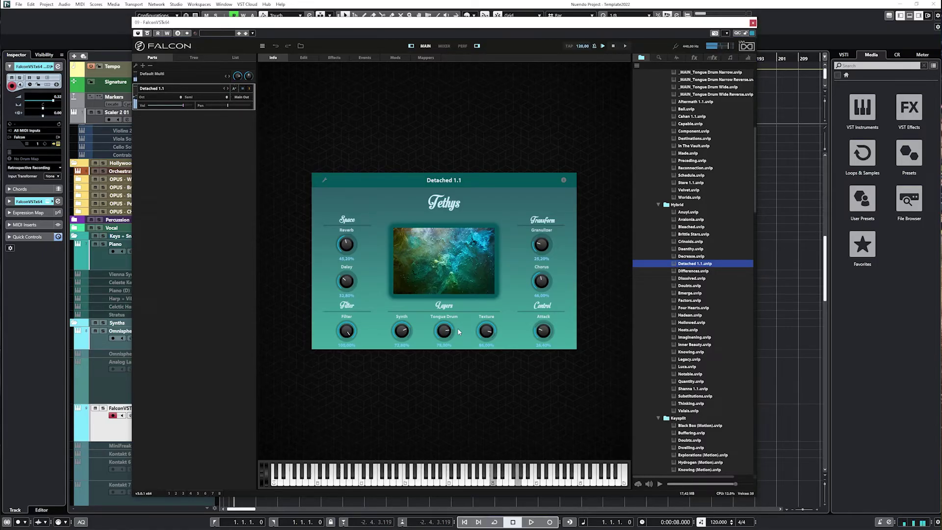
pyautogui.doubleClick(685, 389)
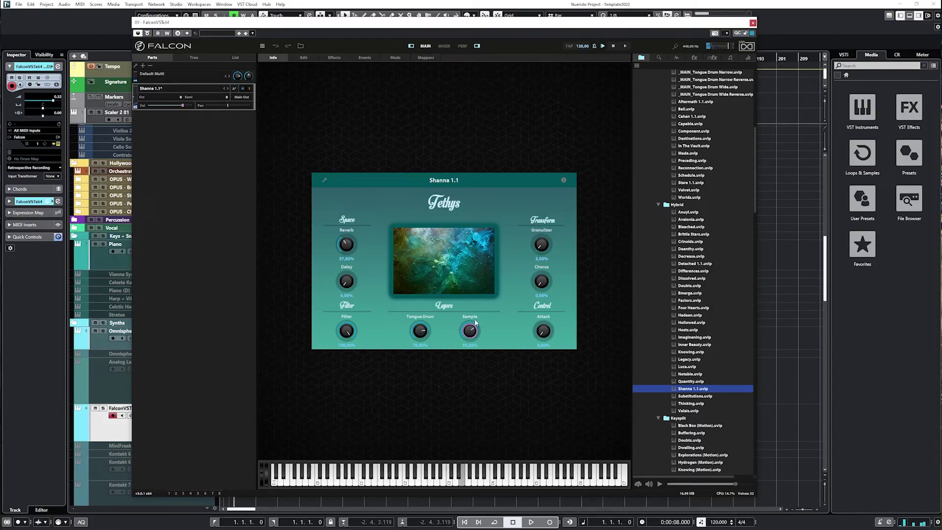
pyautogui.scroll(-5, 688, 279)
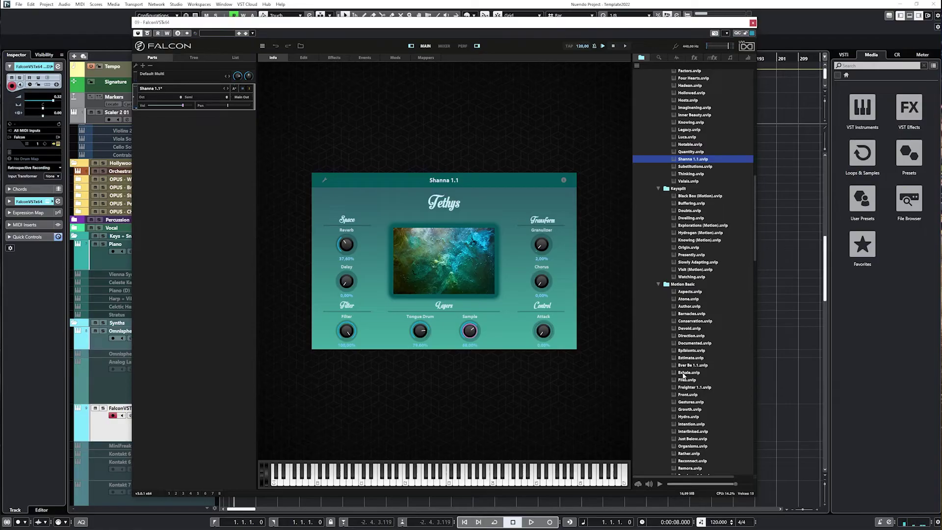
# Load the Ever Be 1.1 preset from the Tethys Motion Basic folder.
pyautogui.doubleClick(690, 365)
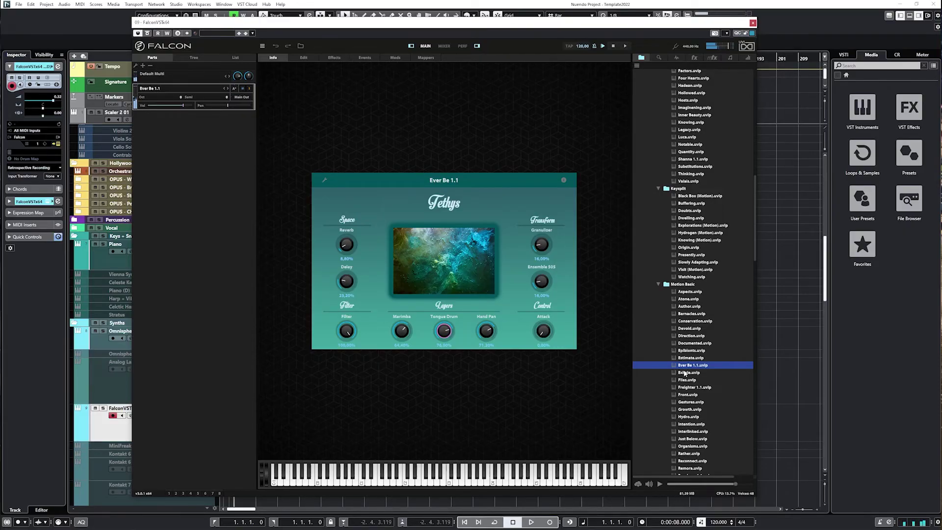
# Review Ever Be 1.1's event processors and insert a MIDI Out after the Arpeggiator.
pyautogui.click(366, 56)
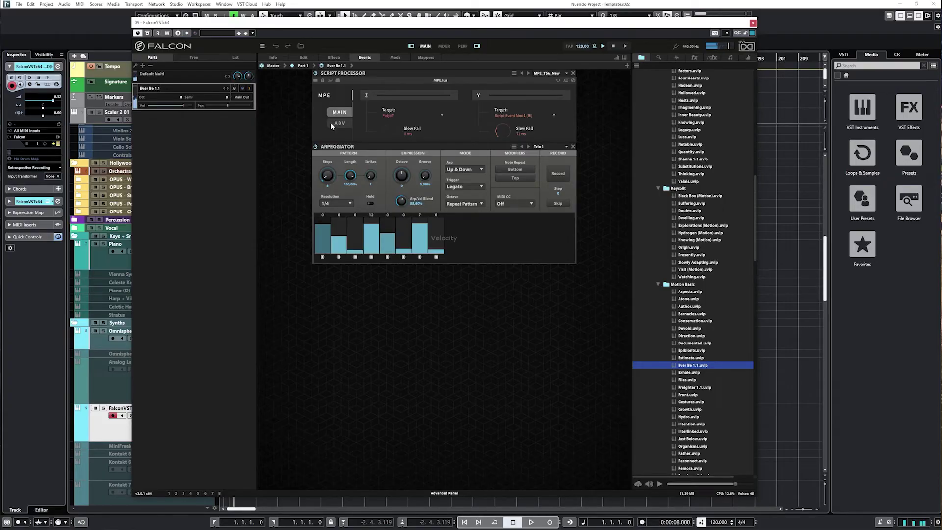
pyautogui.click(272, 58)
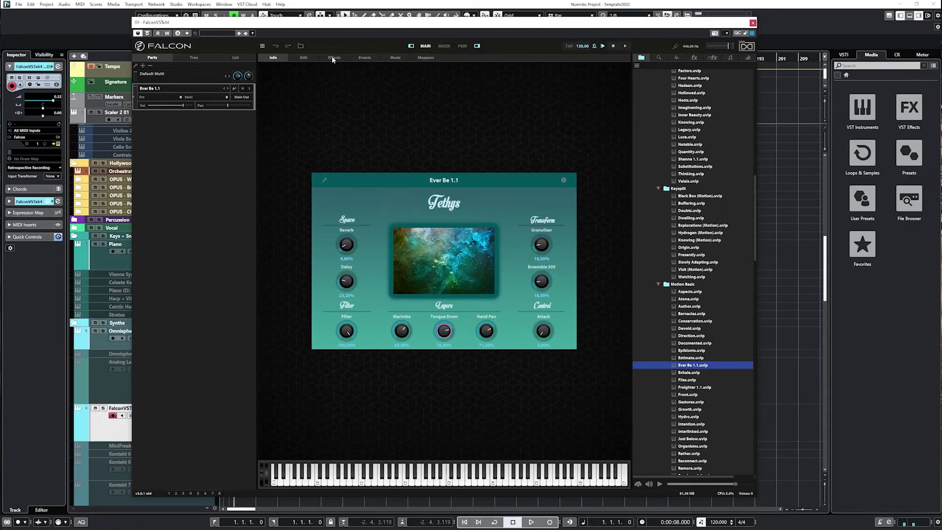
pyautogui.click(366, 59)
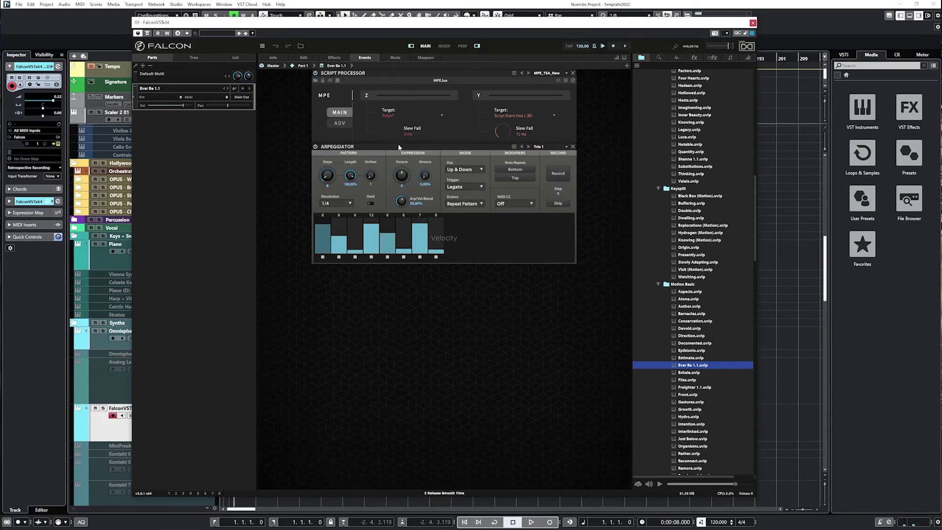
pyautogui.click(627, 65)
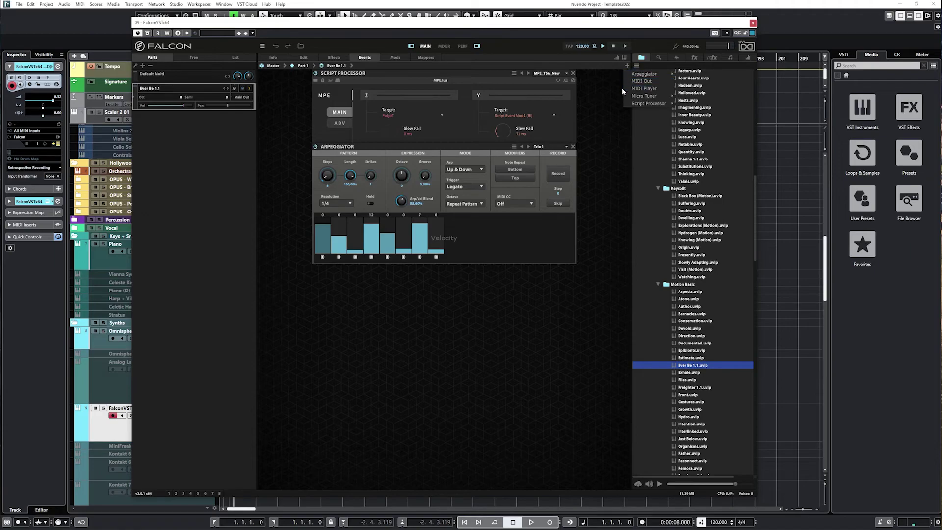
pyautogui.click(641, 81)
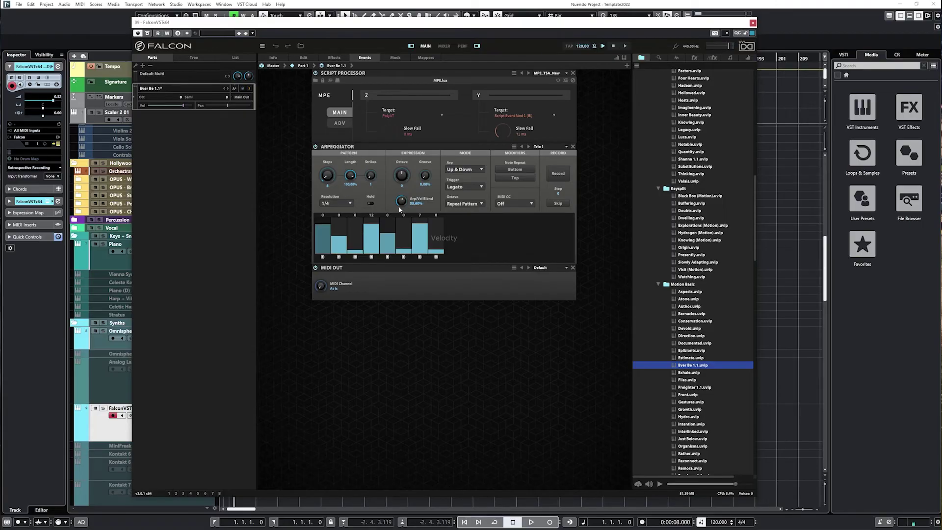
# Load Words 1.1.uvip, check its event processors, then return to its macro page.
pyautogui.click(302, 58)
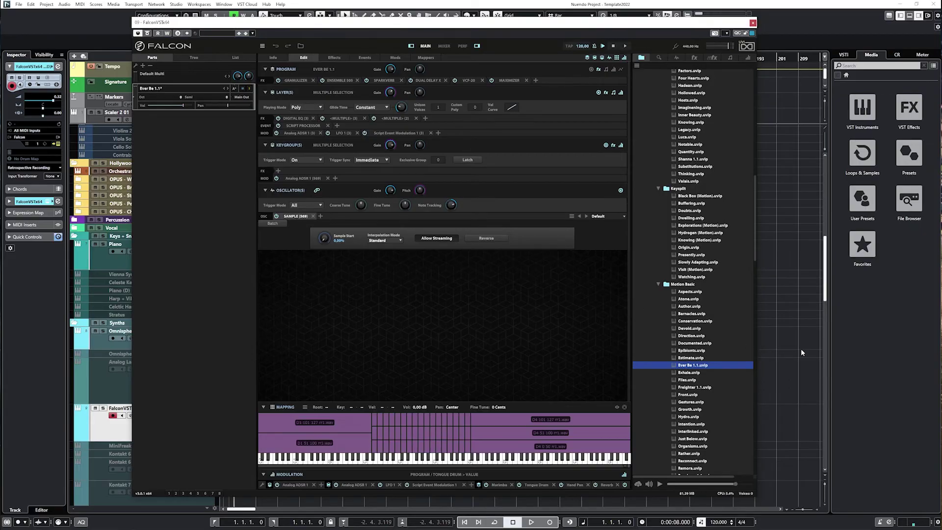
pyautogui.scroll(-3, 805, 348)
pyautogui.scroll(-2, 774, 350)
pyautogui.scroll(-3, 702, 375)
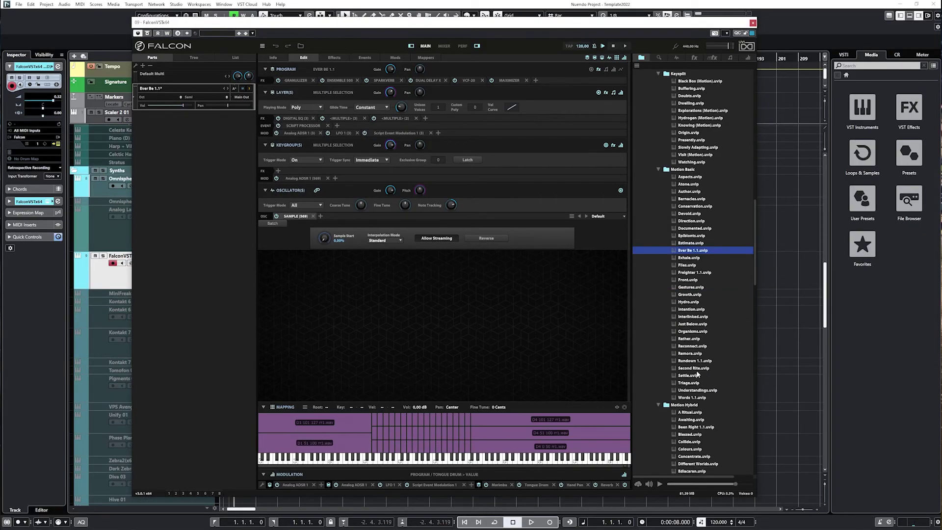
pyautogui.scroll(-3, 698, 375)
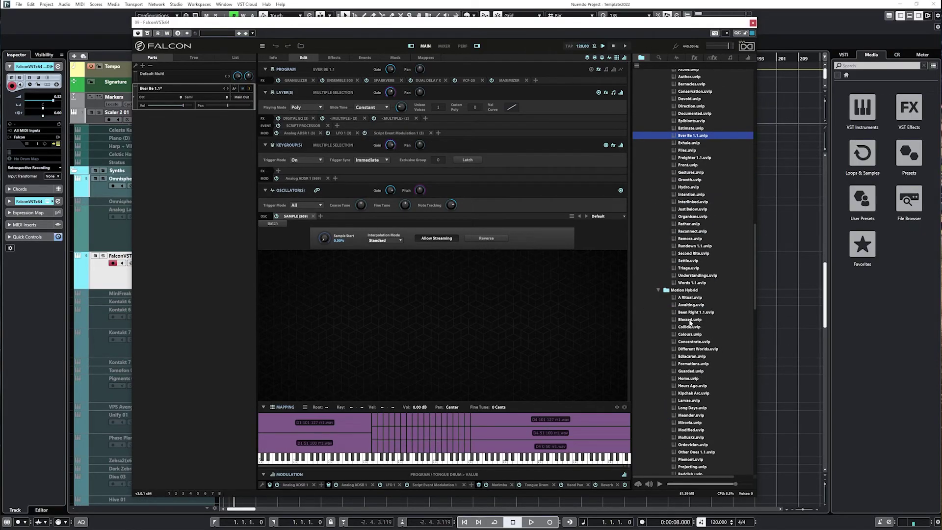
pyautogui.doubleClick(692, 283)
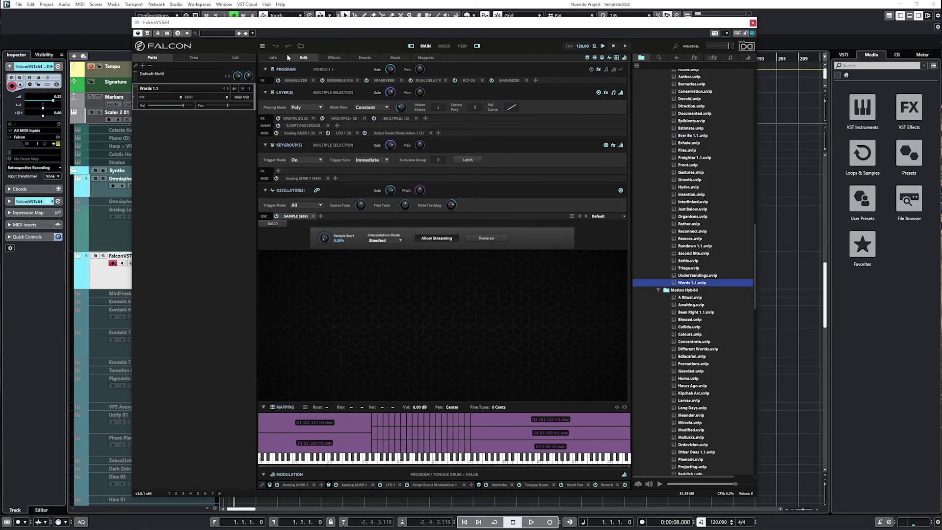
pyautogui.click(273, 57)
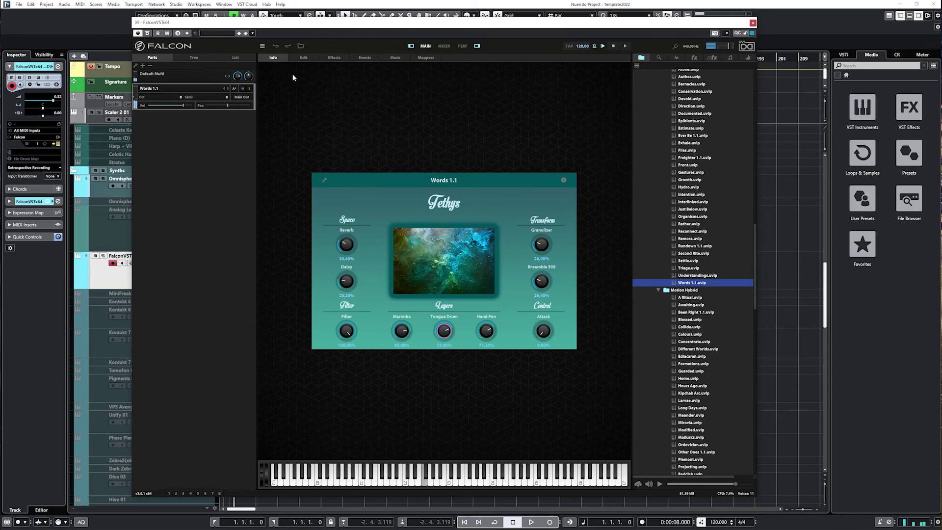
pyautogui.click(364, 58)
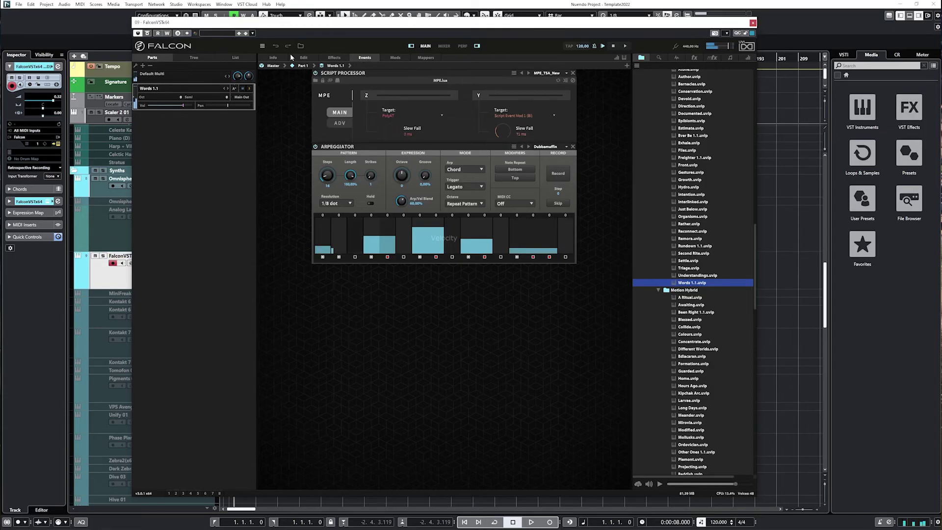
pyautogui.click(274, 57)
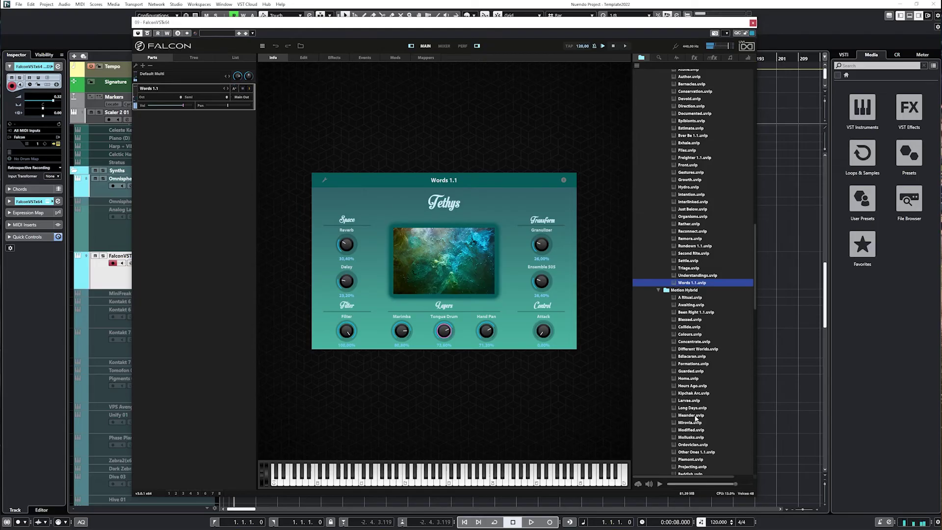
# Audition Other Ones 1.1, then load Been Right 1.1 from Motion Hybrid.
pyautogui.doubleClick(697, 453)
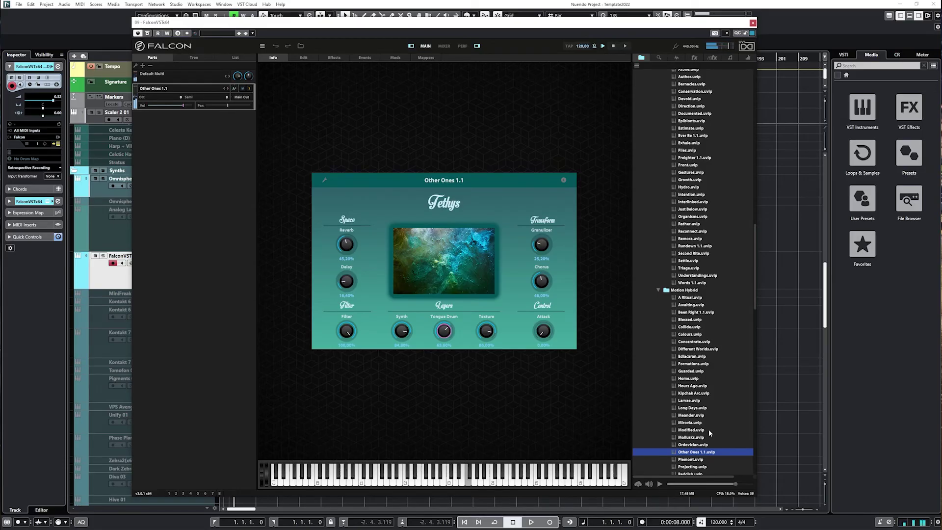
pyautogui.doubleClick(694, 314)
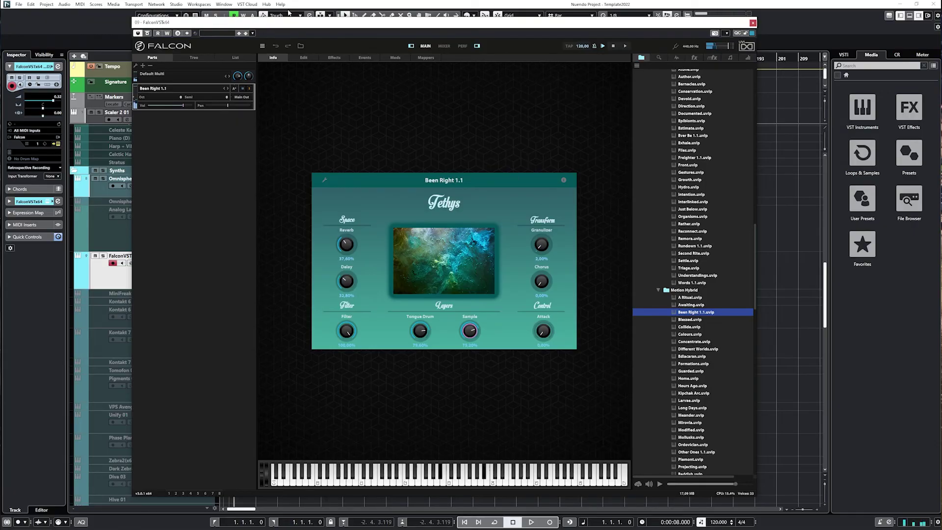
# Open Been Right 1.1's instrument tree and alternate between Layer 1 and Layer 2 arpeggiators.
pyautogui.click(363, 57)
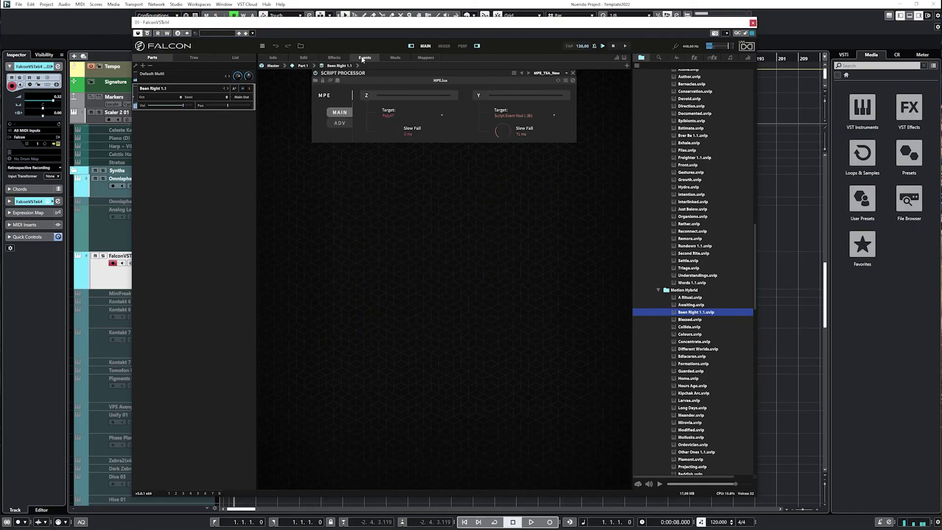
pyautogui.click(302, 58)
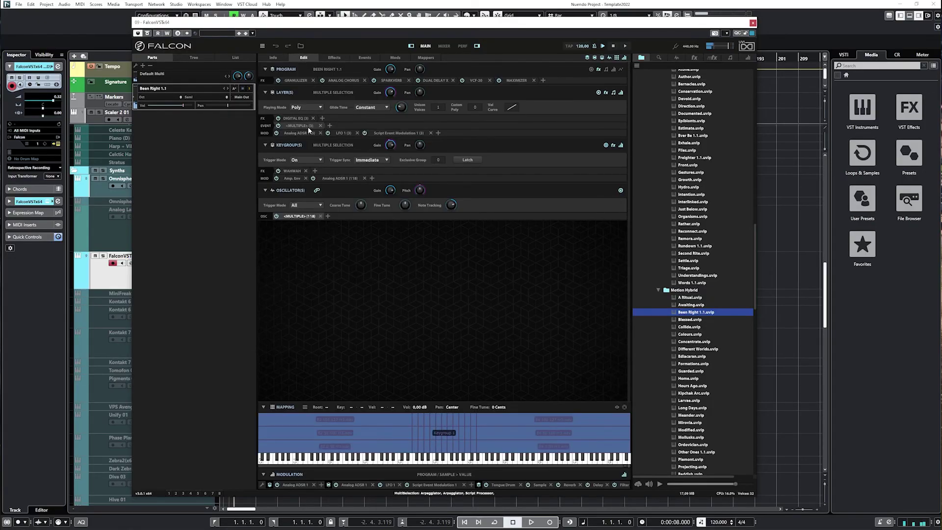
pyautogui.click(197, 58)
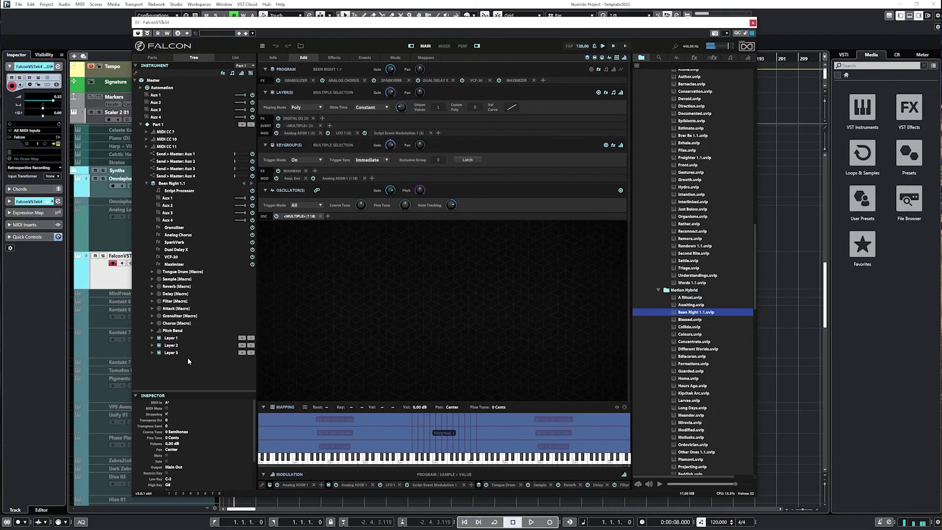
pyautogui.click(171, 338)
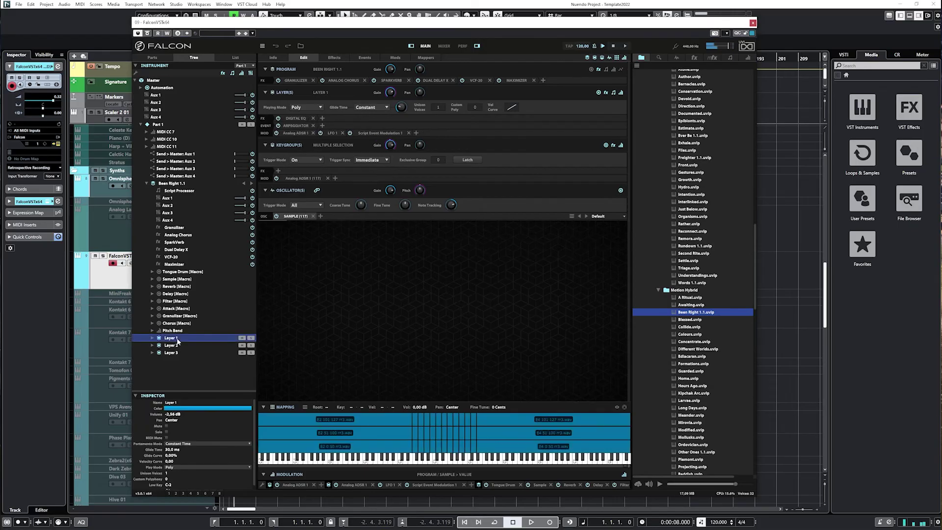
pyautogui.click(297, 125)
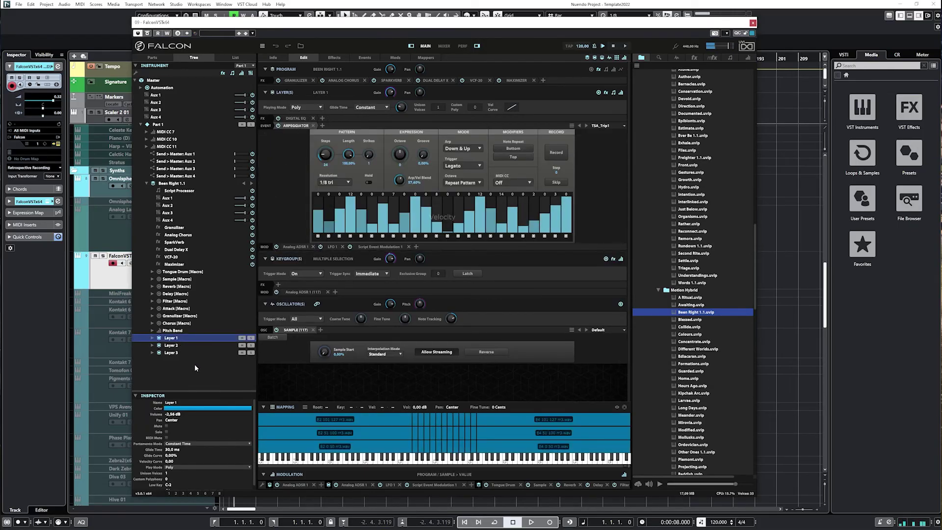
pyautogui.click(172, 345)
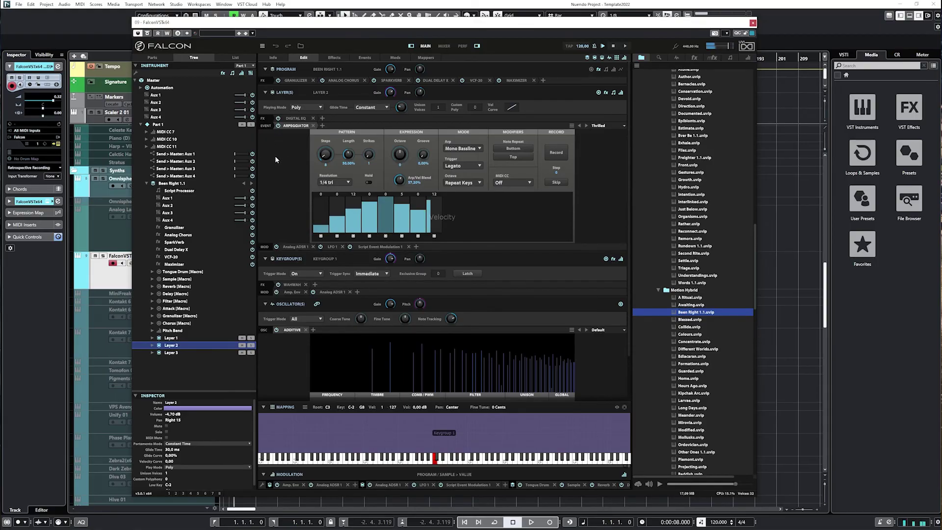
pyautogui.click(192, 338)
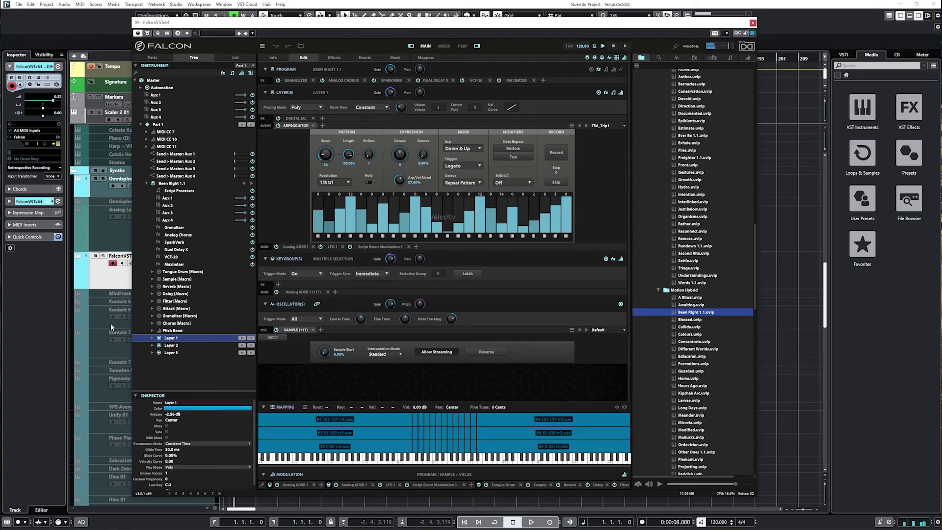
pyautogui.click(173, 345)
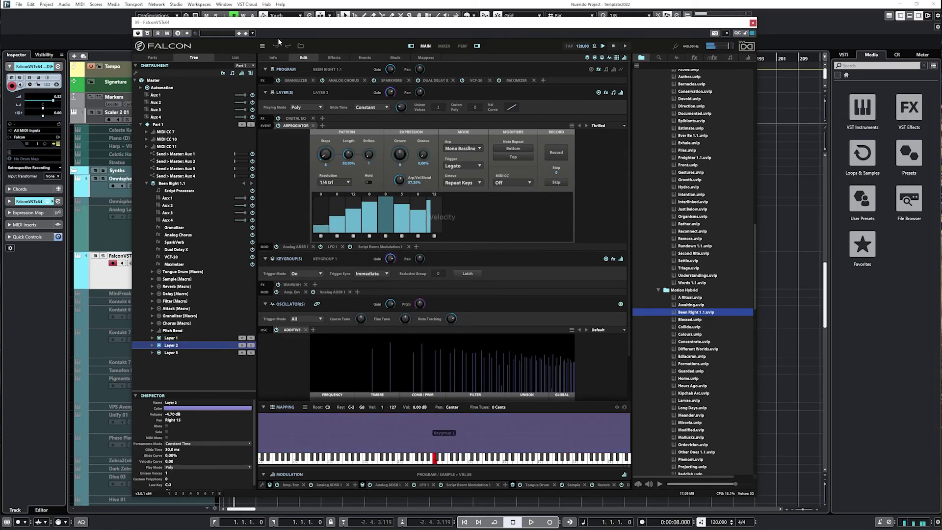
# Return to the macro page, audition Manthal 1.1, then load Tiagen 1.1 from Textures.
pyautogui.click(274, 57)
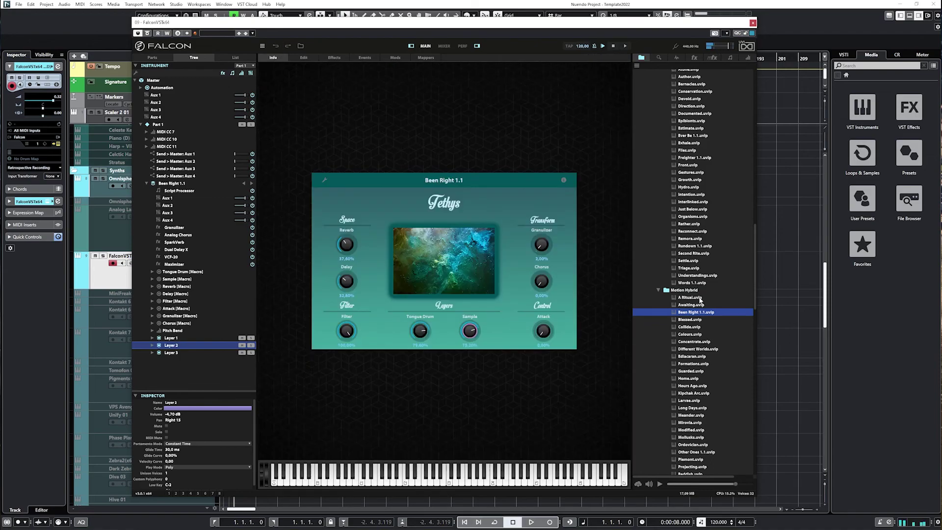
pyautogui.scroll(-5, 699, 300)
pyautogui.scroll(-4, 699, 300)
pyautogui.scroll(-4, 699, 316)
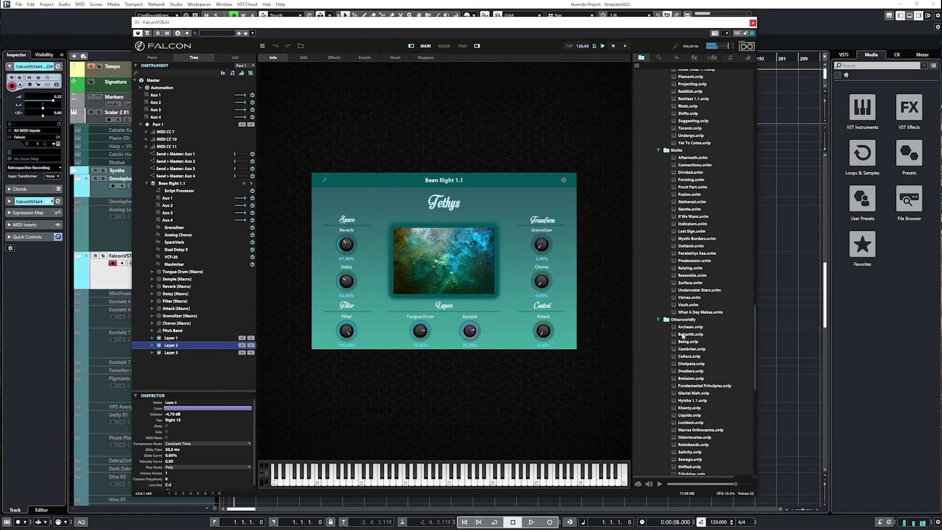
pyautogui.scroll(-5, 692, 367)
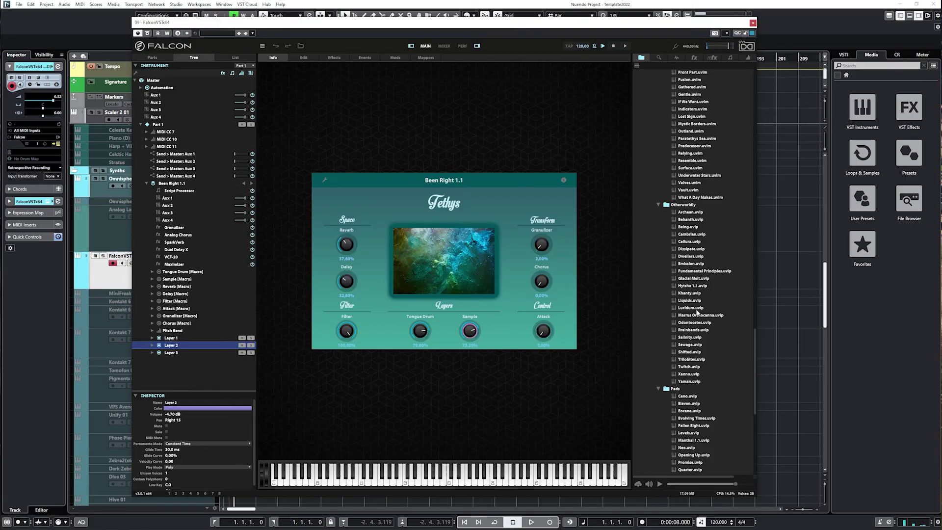
pyautogui.scroll(-4, 696, 313)
pyautogui.click(689, 326)
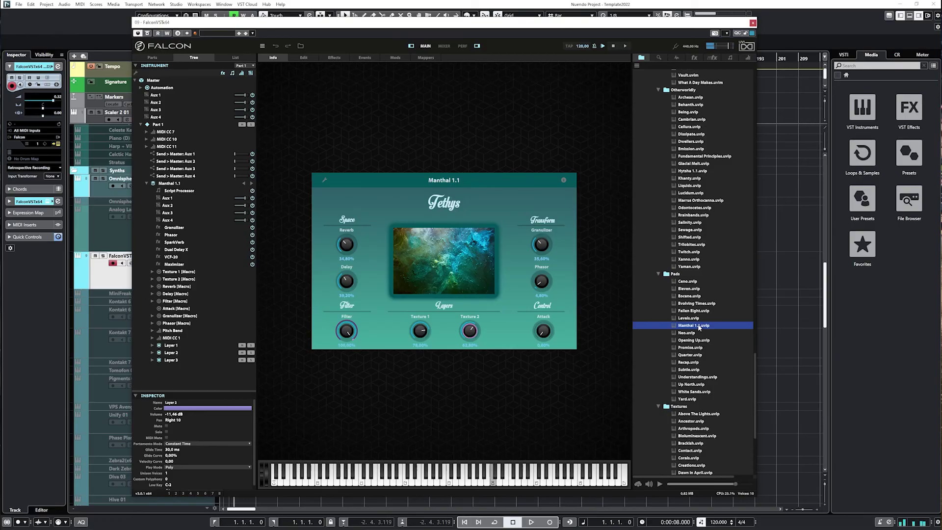
pyautogui.scroll(-5, 699, 328)
pyautogui.scroll(-3, 700, 328)
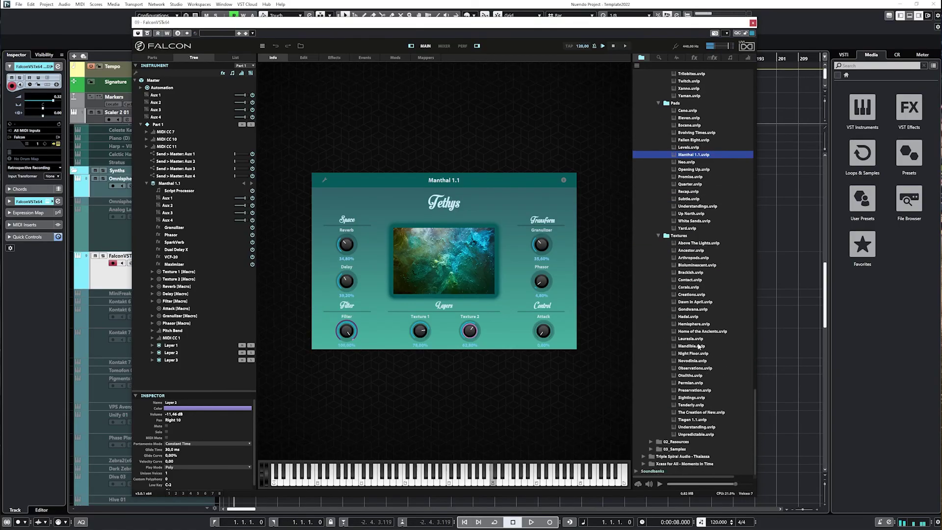
pyautogui.doubleClick(689, 420)
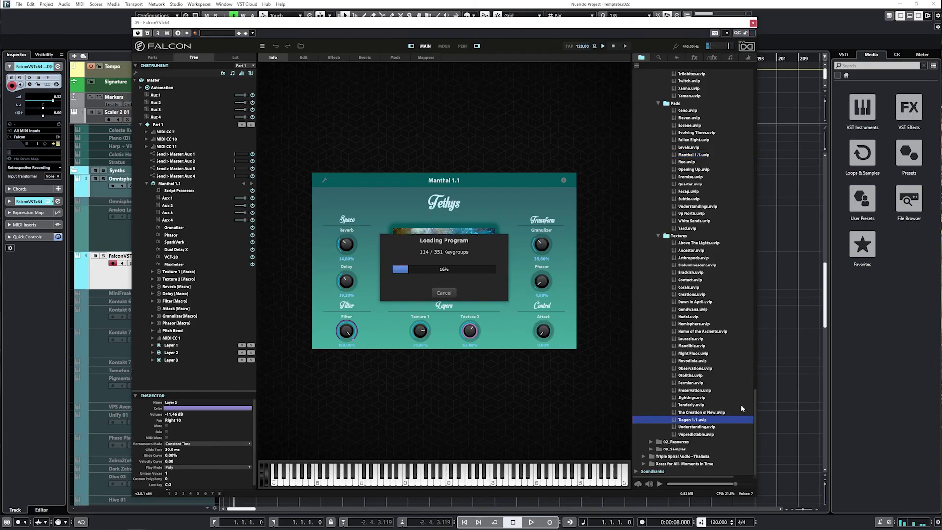